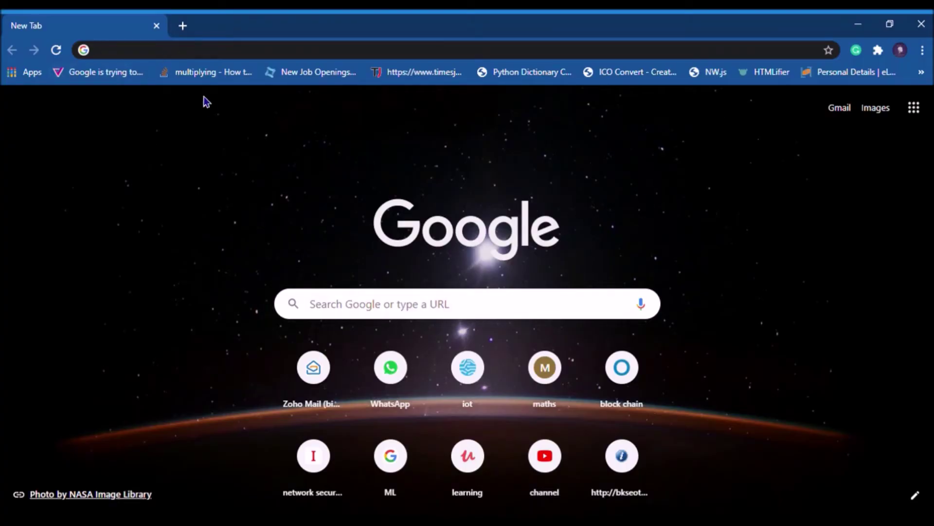
Put the cursor in the empty address bar of the new Chrome tab
left_click(213, 61)
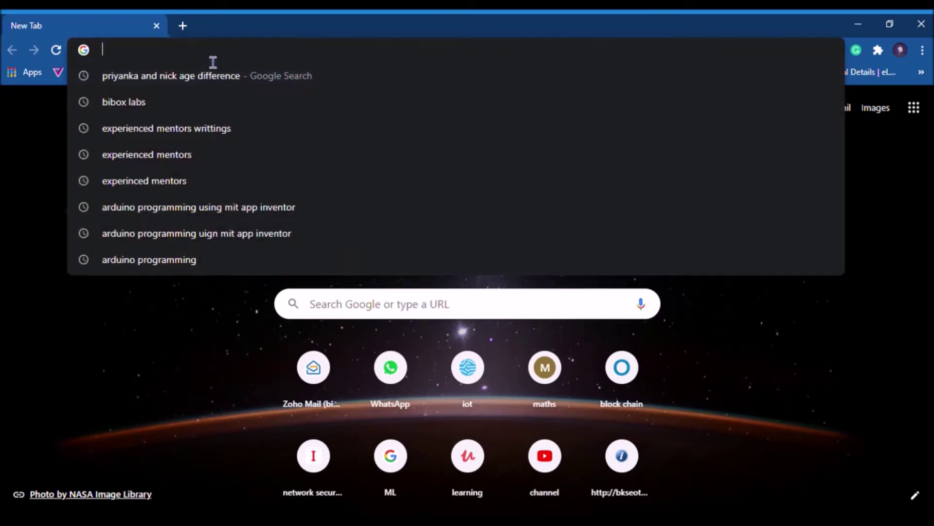
Go to tinkercad.com by typing 'tinke' and accepting the autocomplete suggestion
type("tinke")
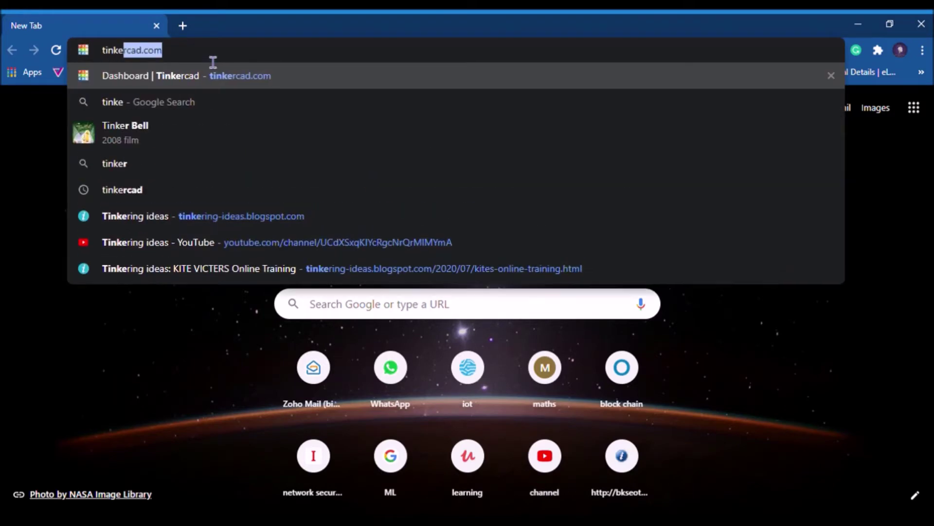
key("Return")
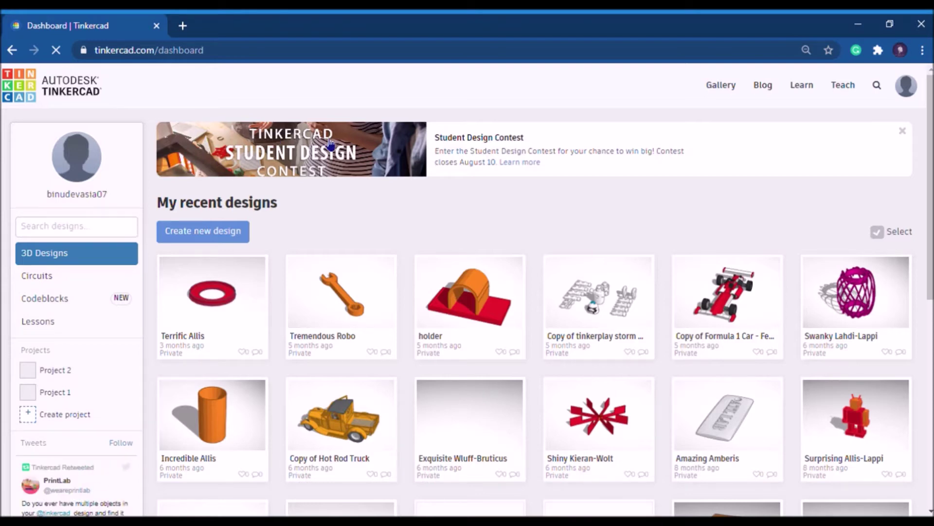
Switch the Tinkercad dashboard to its Circuits section
scroll(341, 292, "down", 3)
scroll(340, 219, "up", 3)
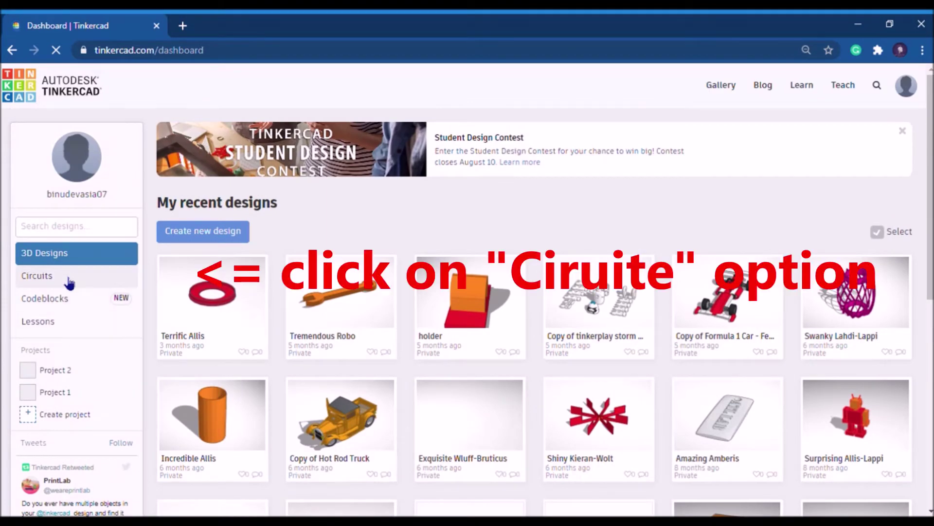
left_click(70, 277)
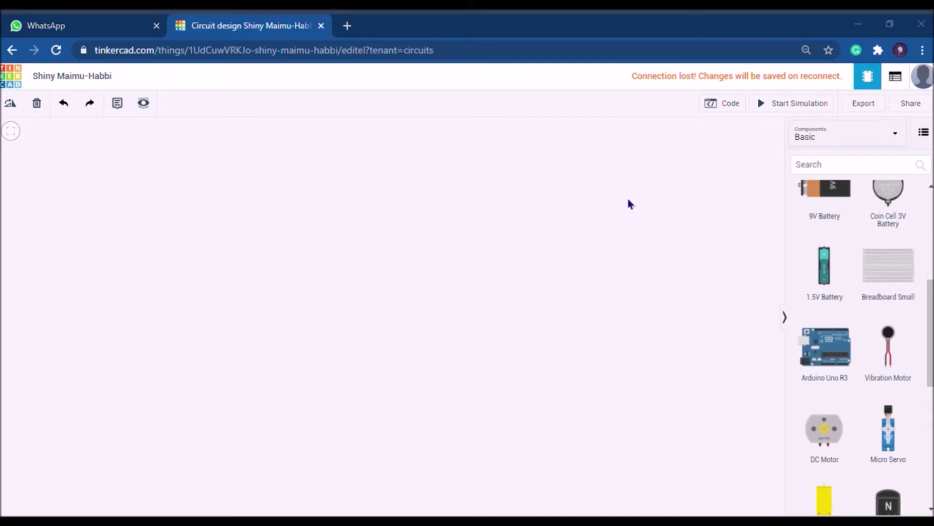
Browse the Components panel, switching the component set to All and back to Basic
scroll(853, 324, "up", 5)
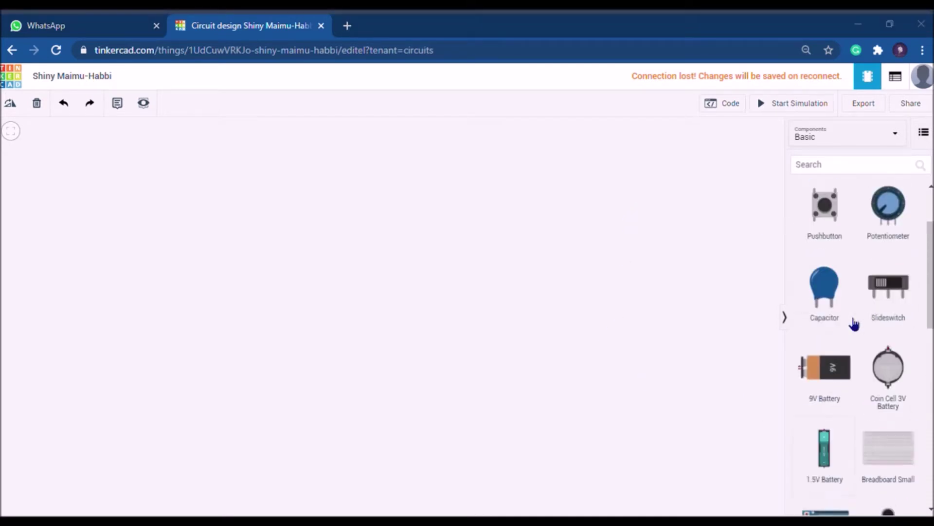
scroll(854, 324, "down", 3)
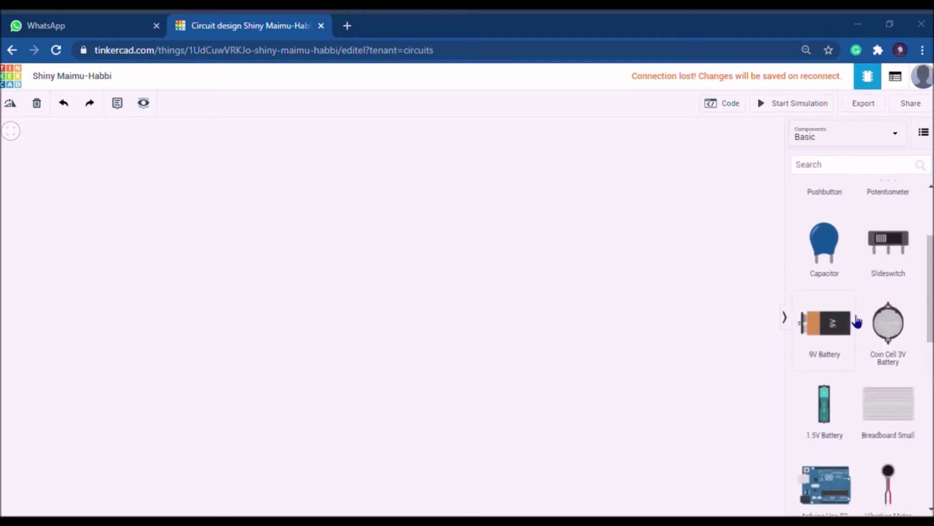
scroll(857, 321, "down", 4)
scroll(883, 348, "down", 5)
scroll(883, 348, "up", 5)
scroll(884, 348, "up", 5)
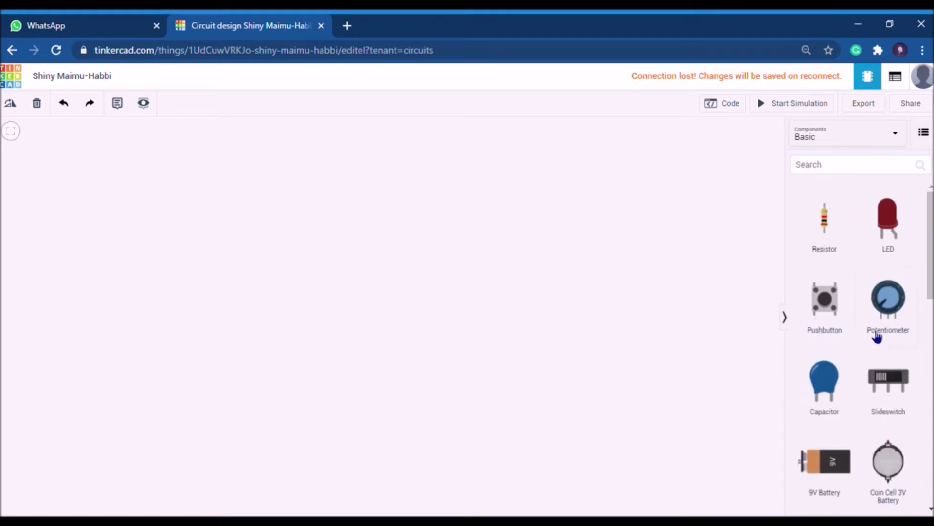
left_click(903, 144)
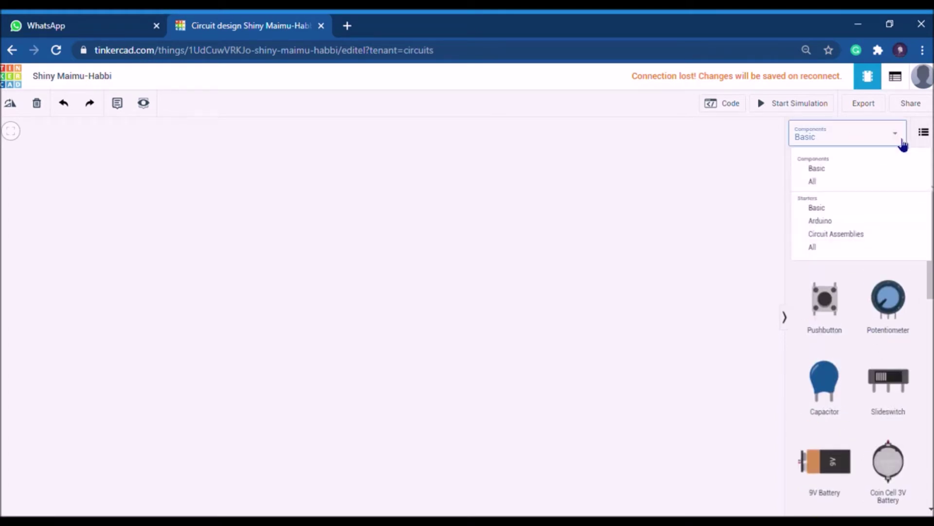
left_click(855, 182)
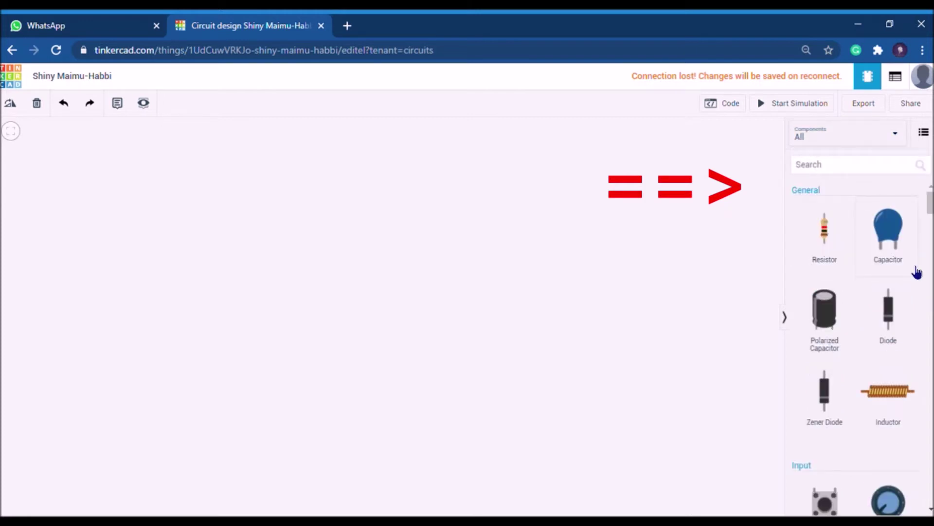
scroll(876, 350, "down", 5)
scroll(865, 321, "up", 5)
left_click(888, 137)
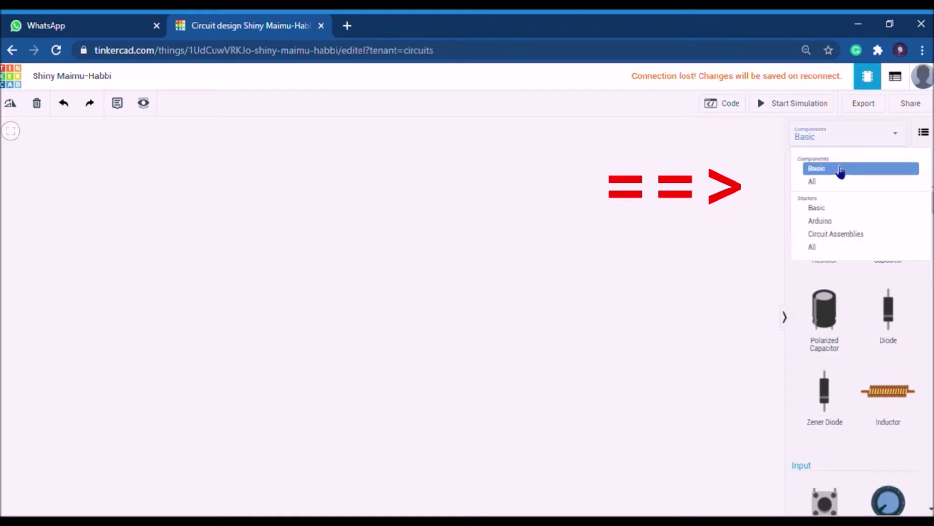
left_click(841, 169)
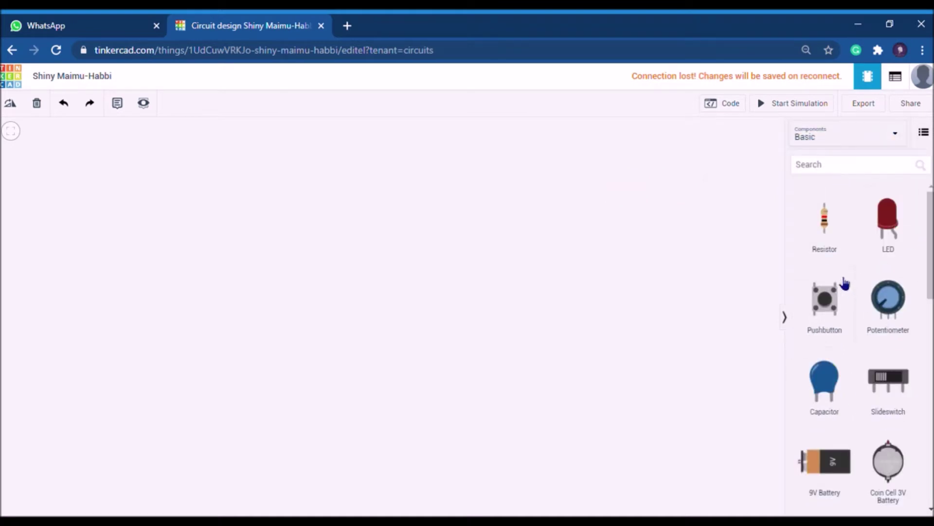
Find Arduino Uno R3 in the Basic list and drop it onto the workplane
scroll(883, 287, "down", 4)
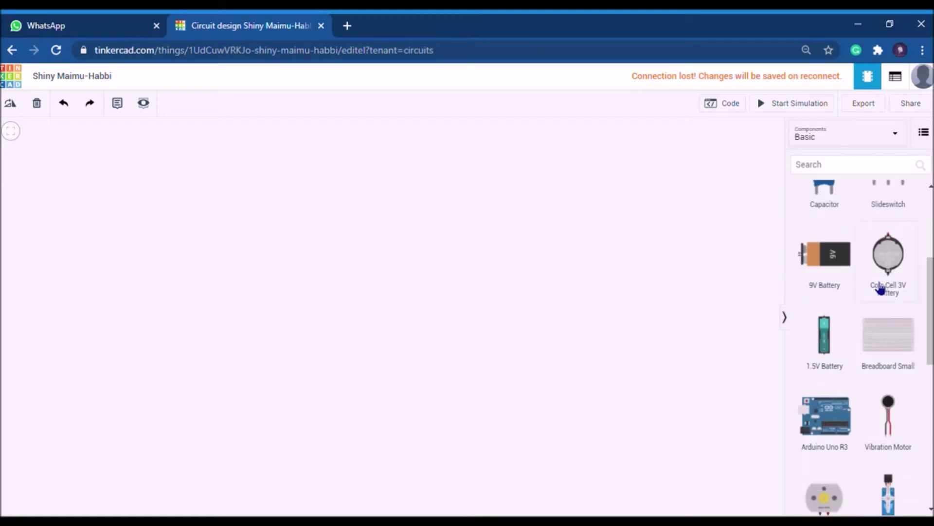
scroll(884, 288, "down", 8)
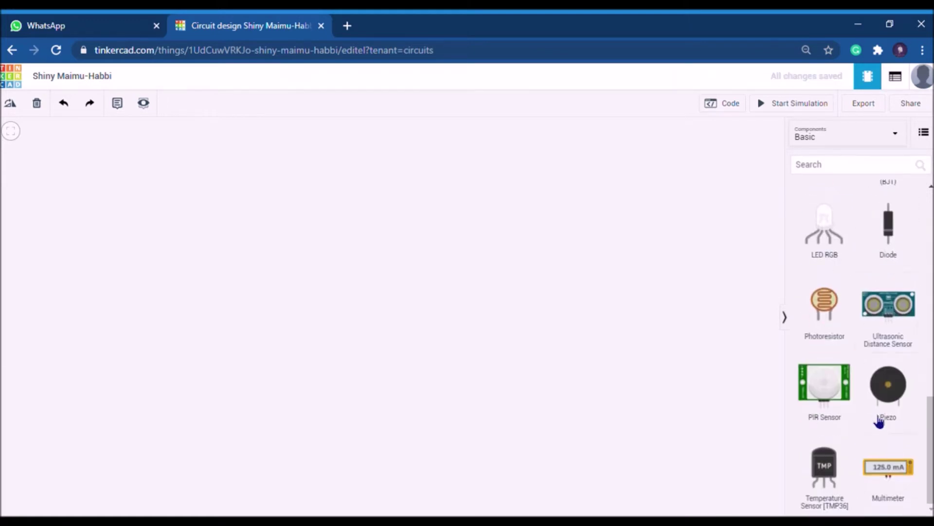
scroll(881, 418, "up", 5)
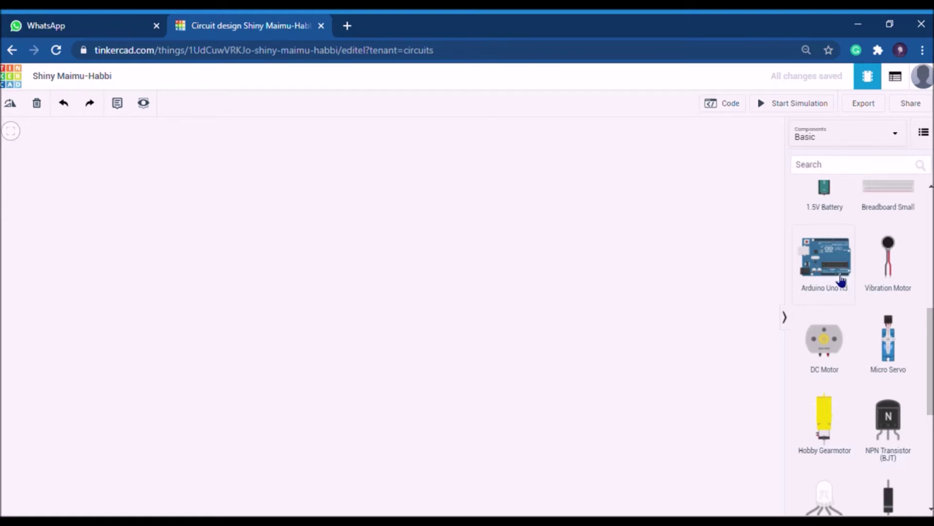
scroll(840, 275, "down", 4)
scroll(874, 291, "up", 10)
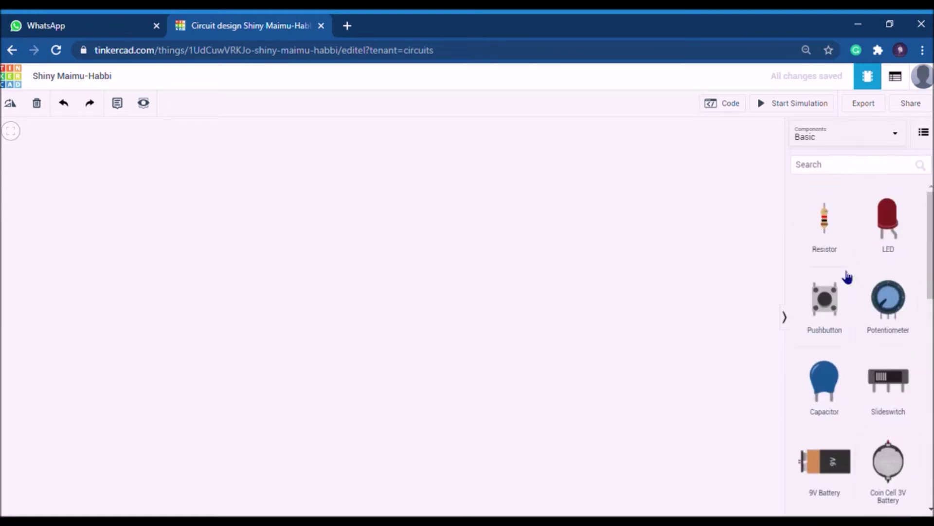
scroll(858, 450, "down", 3)
scroll(860, 445, "down", 2)
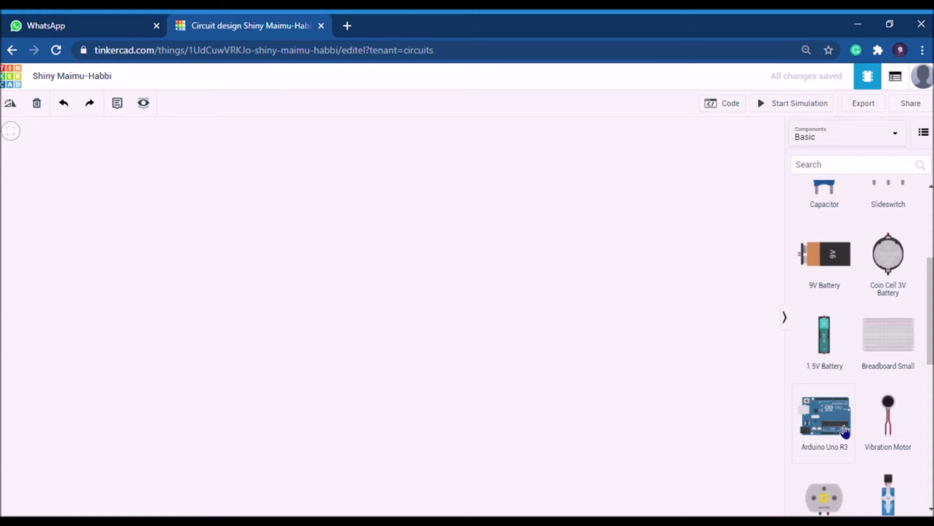
left_click(248, 246)
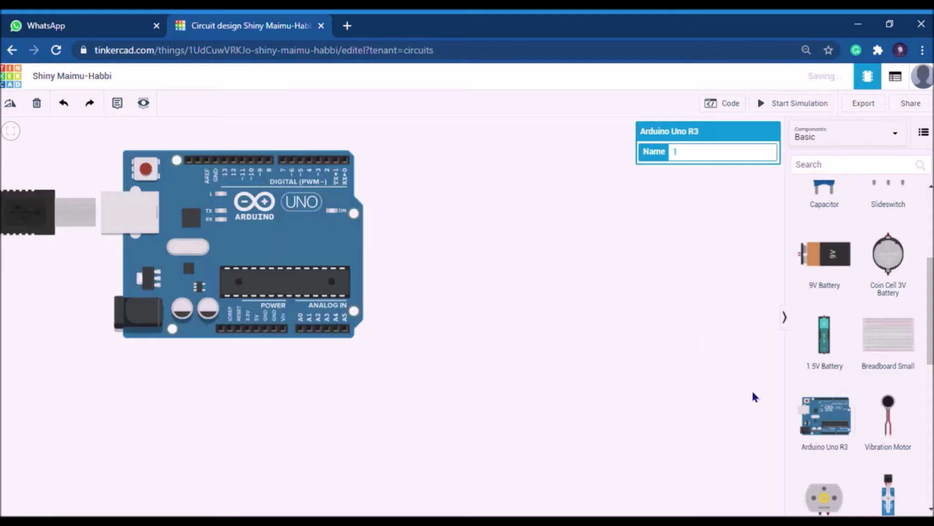
Shift the Arduino down-left and add a small breadboard beside it
left_click_drag(272, 235, 244, 270)
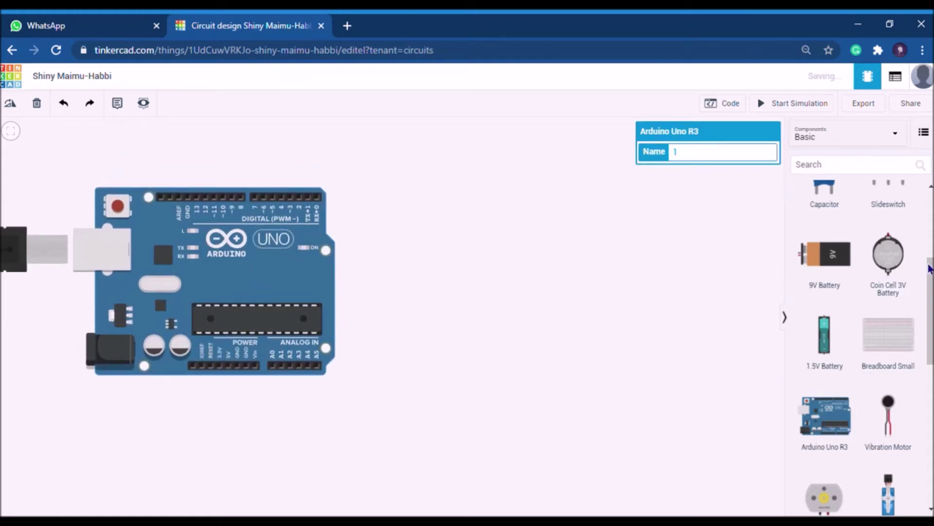
left_click(392, 265)
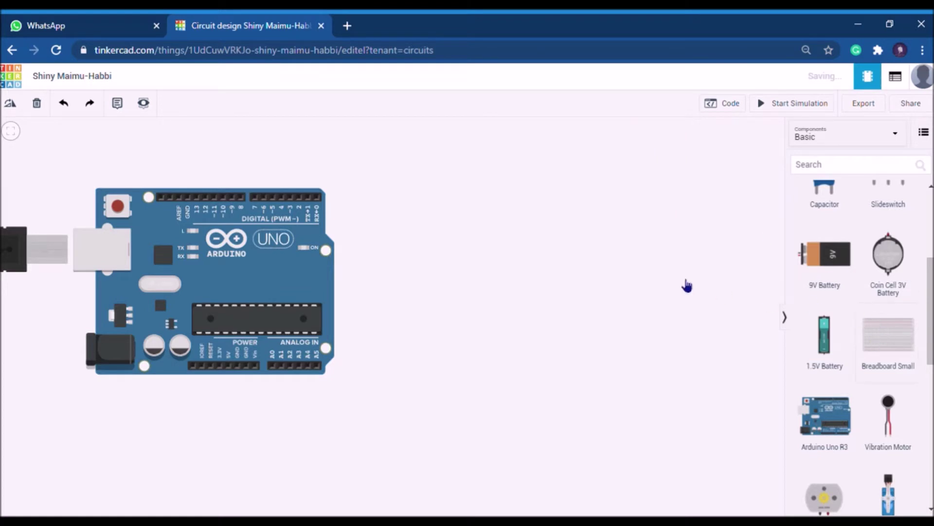
left_click(538, 221)
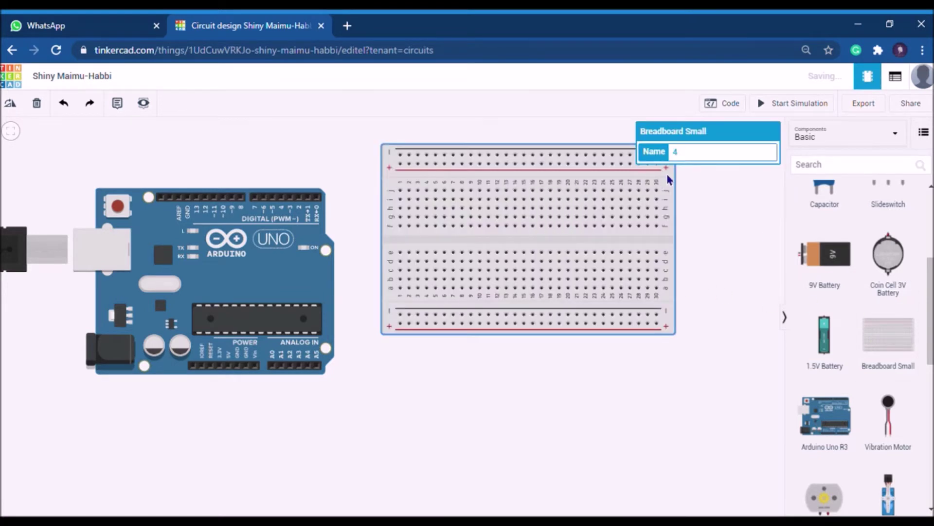
left_click_drag(681, 209, 699, 221)
Place an LED above the boards and a resistor between the Arduino and breadboard
scroll(876, 323, "down", 5)
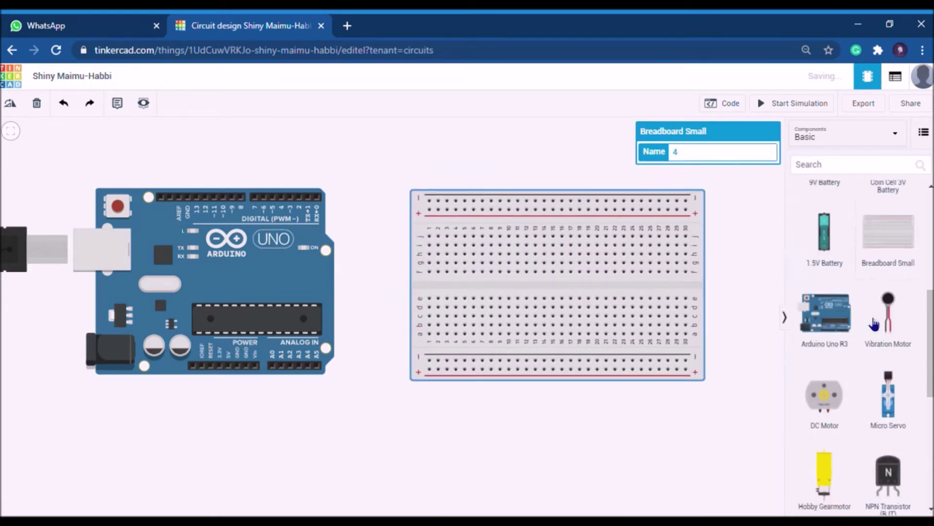
scroll(866, 336, "up", 5)
left_click_drag(870, 234, 396, 150)
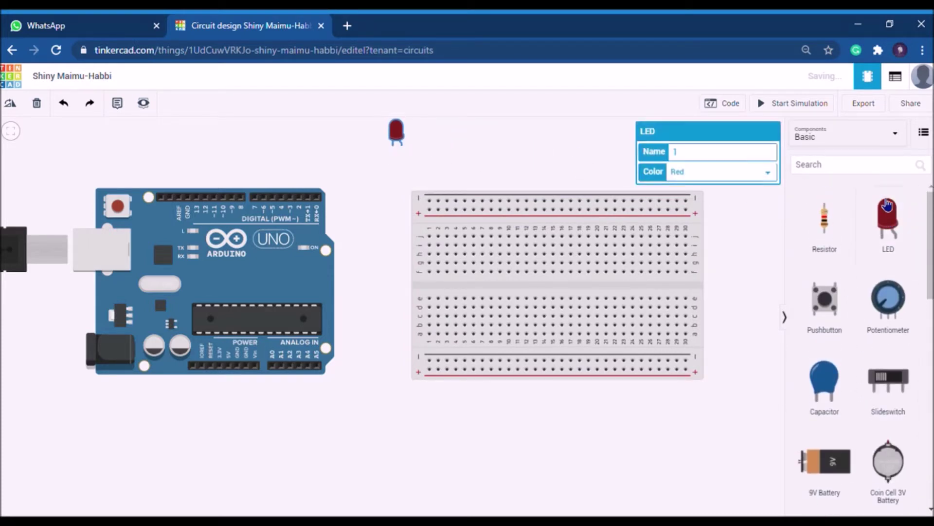
left_click_drag(838, 223, 389, 289)
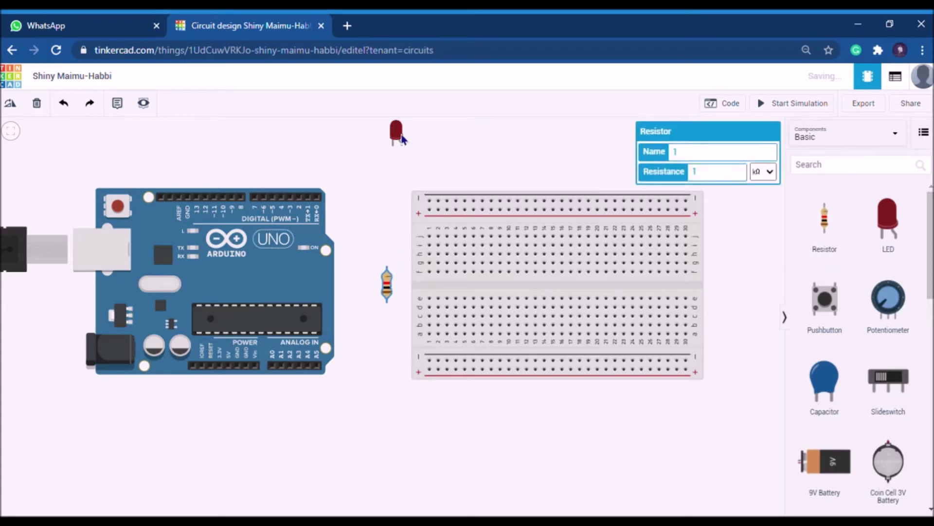
left_click(489, 138)
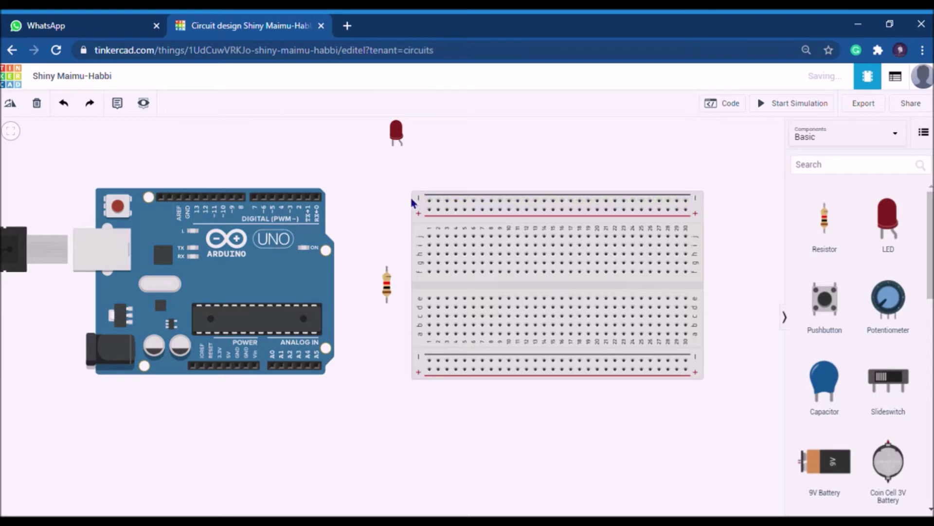
Reposition the breadboard and Arduino lower and move the LED above the breadboard
left_click(418, 225)
left_click_drag(418, 224, 415, 256)
left_click_drag(269, 250, 252, 281)
left_click_drag(396, 140, 452, 142)
Wire both LED legs down to the breadboard's top rail
left_click(456, 153)
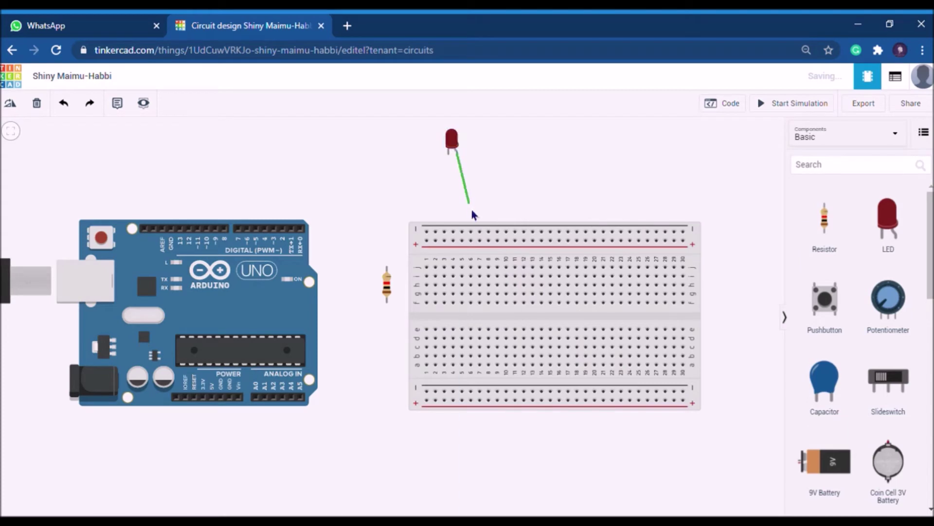
left_click(568, 240)
left_click(448, 152)
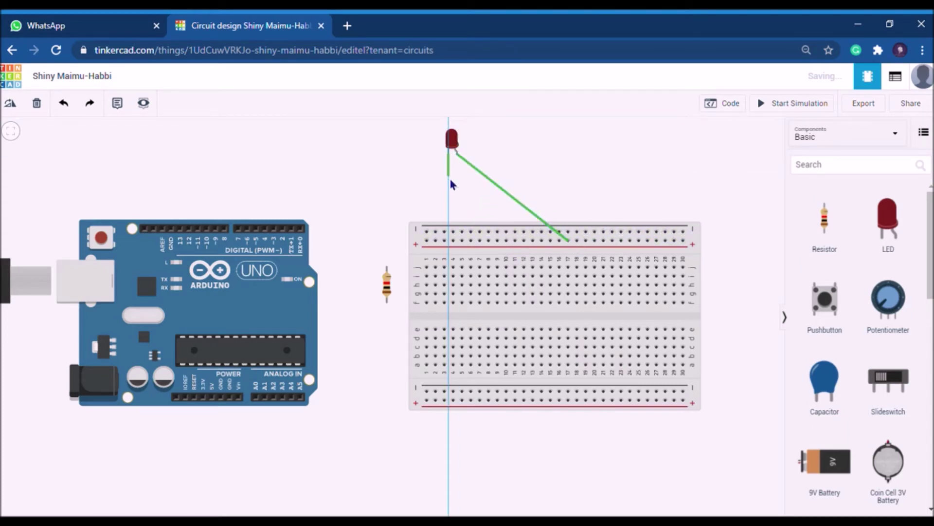
left_click(453, 232)
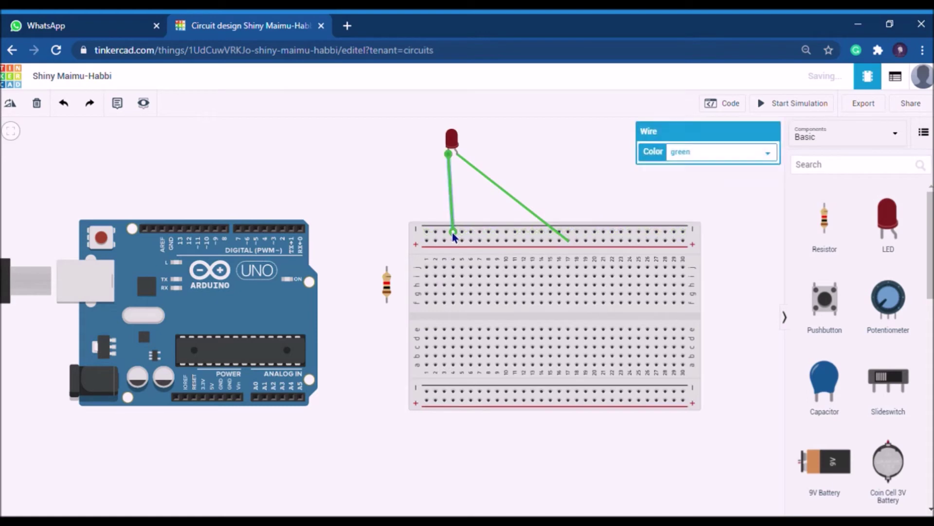
Run a ground wire from the top rail over the board to Arduino GND
left_click(428, 232)
left_click(396, 233)
left_click(391, 151)
left_click(171, 147)
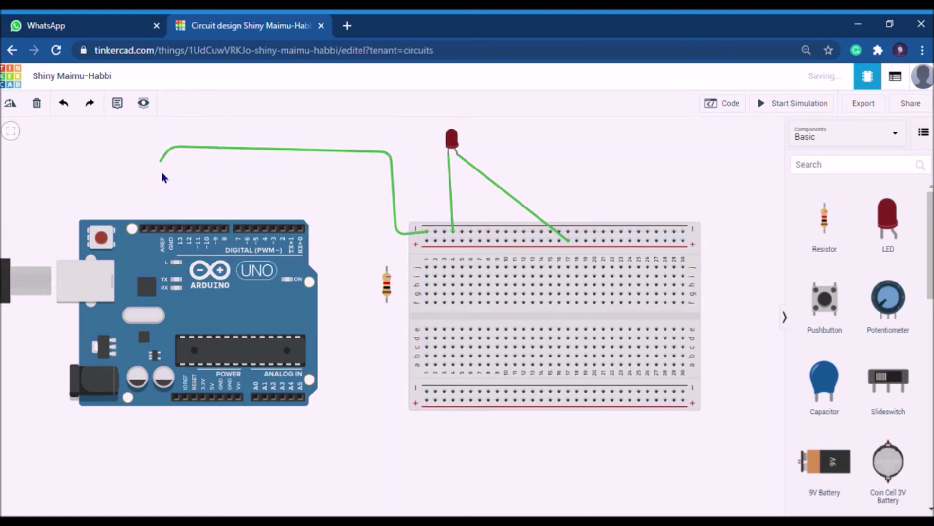
left_click(173, 229)
Seat the resistor on the breadboard and wire its lower leg to Arduino pin 7
left_click_drag(387, 285, 587, 307)
left_click(587, 304)
left_click(587, 313)
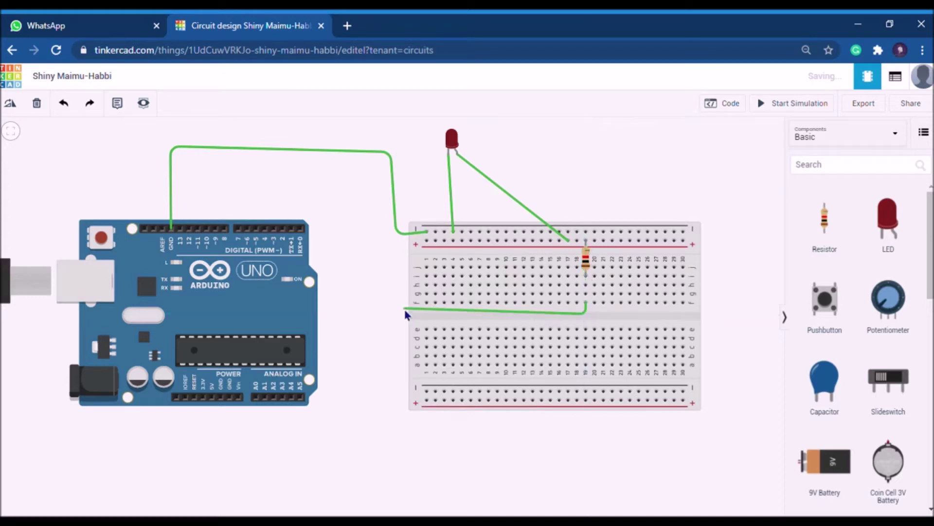
left_click(382, 314)
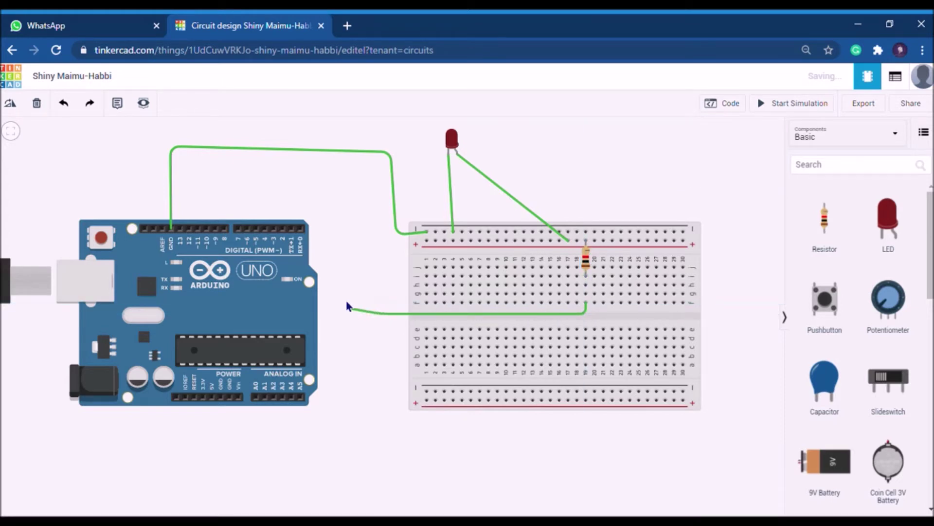
left_click(377, 205)
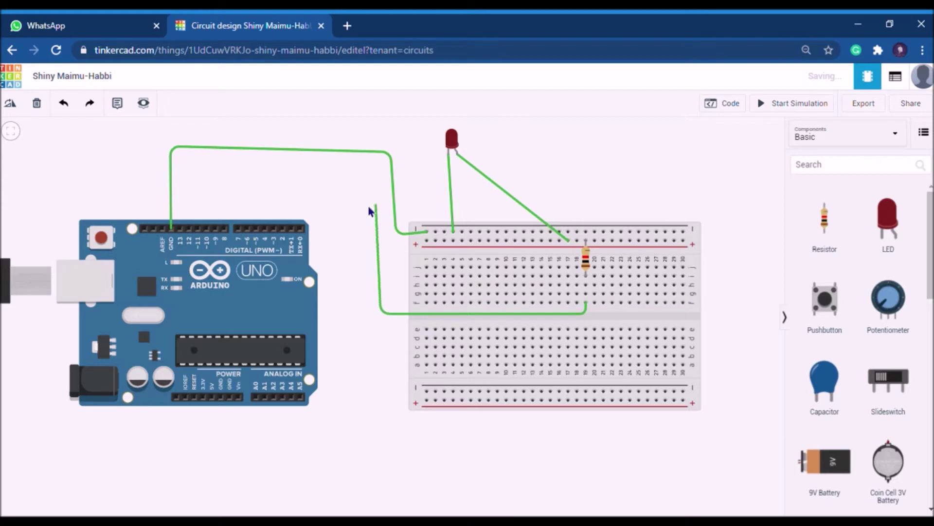
left_click(239, 207)
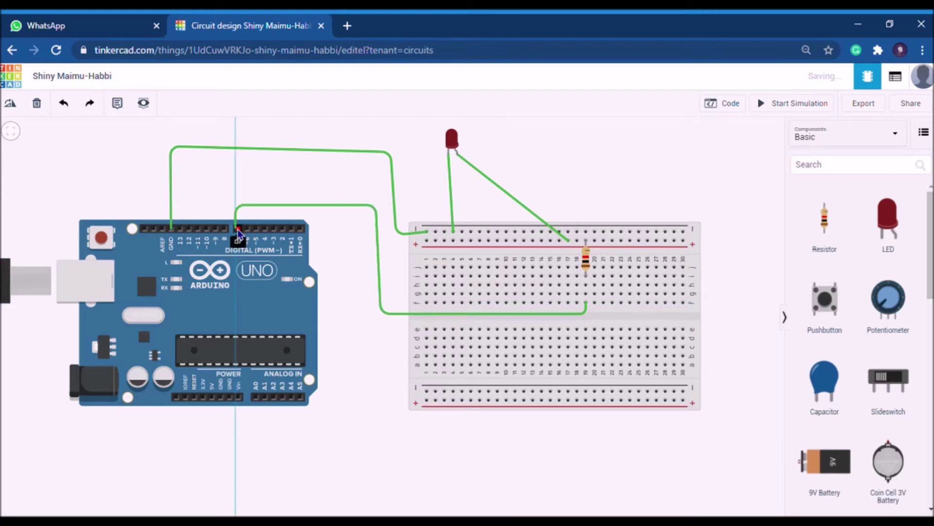
left_click(238, 228)
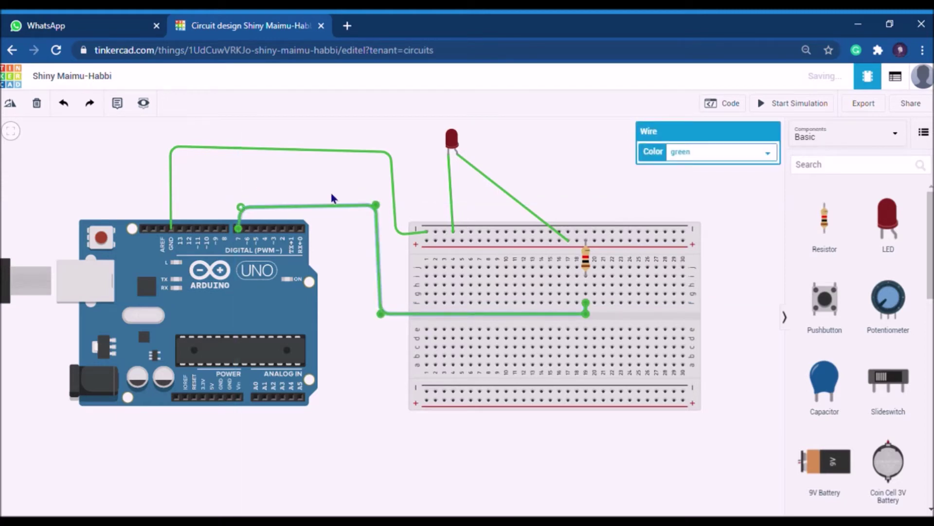
Straighten the ground wire's bends and move the LED lower, nearer the breadboard
left_click(398, 233)
left_click_drag(398, 238, 400, 233)
left_click_drag(173, 145, 174, 159)
left_click_drag(391, 152, 398, 154)
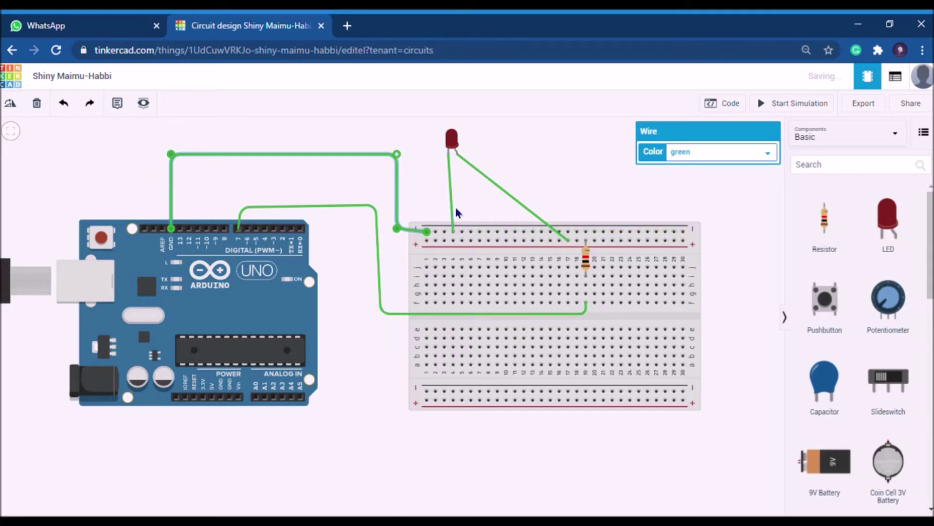
left_click_drag(452, 138, 457, 195)
left_click(637, 178)
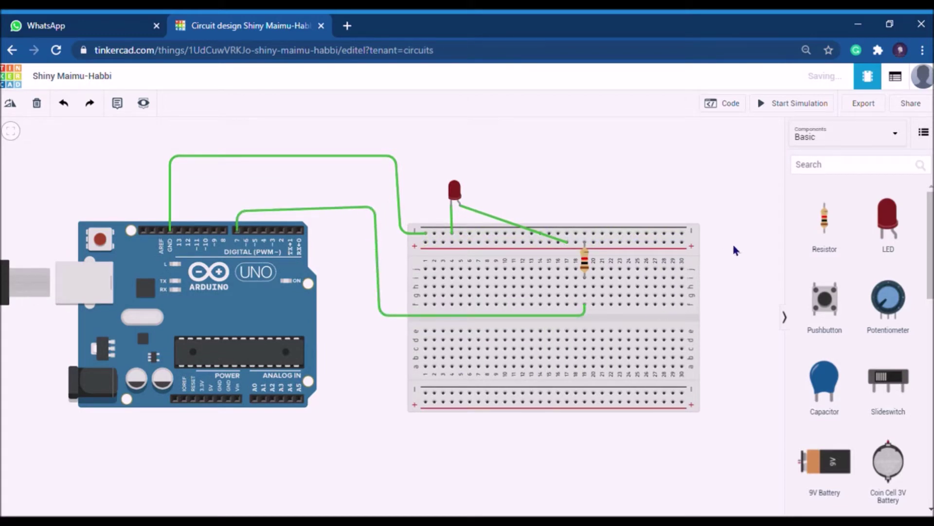
Inspect the resistor's properties and delete a digit from its Resistance value
left_click(586, 263)
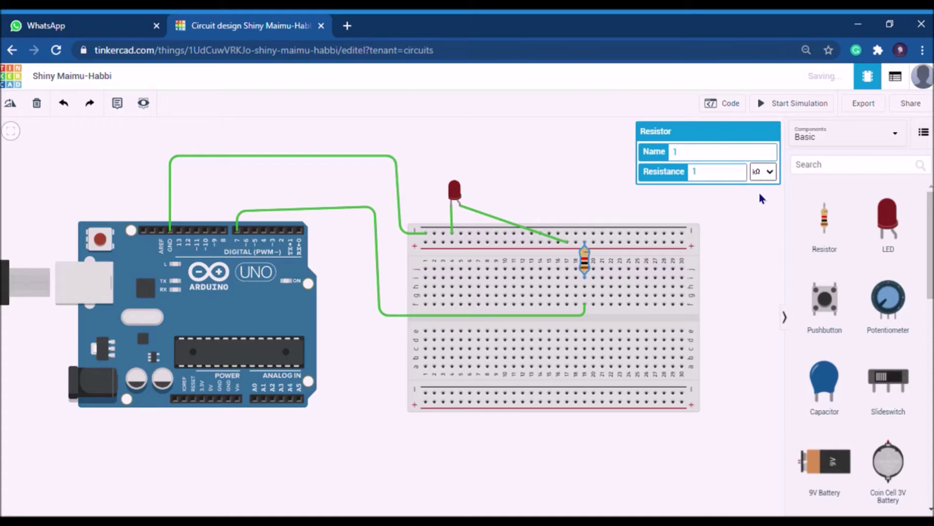
left_click(765, 228)
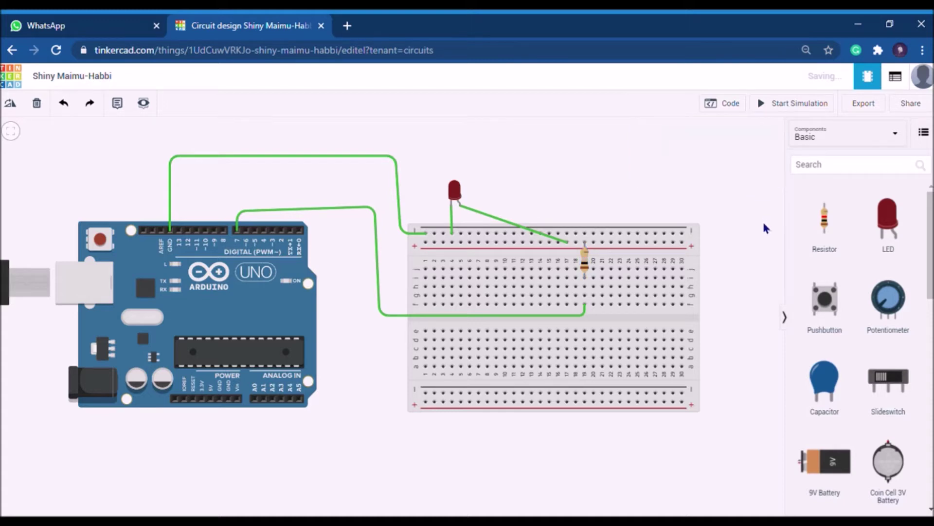
left_click(585, 255)
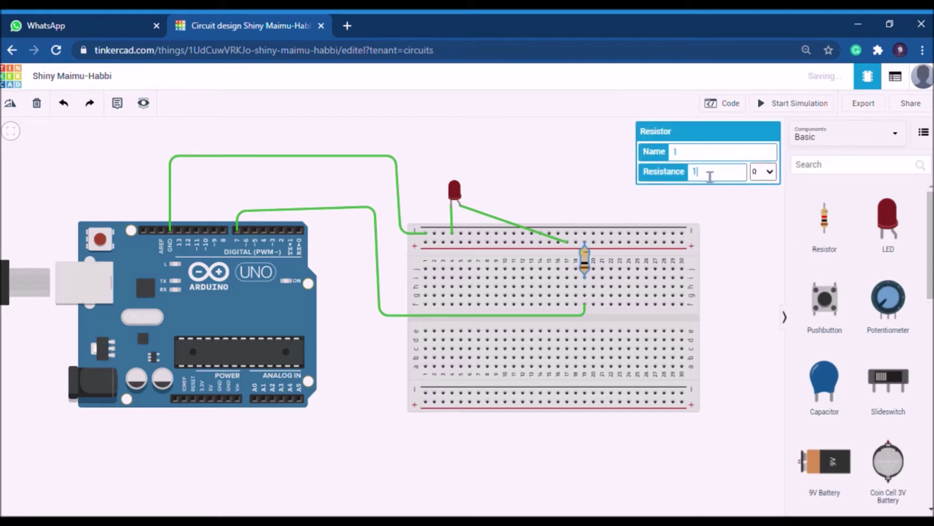
left_click(744, 213)
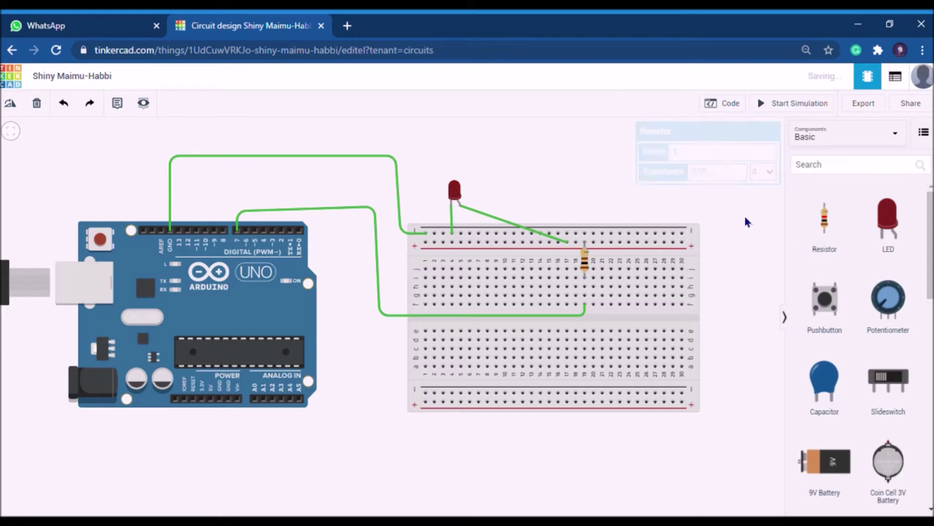
left_click(585, 268)
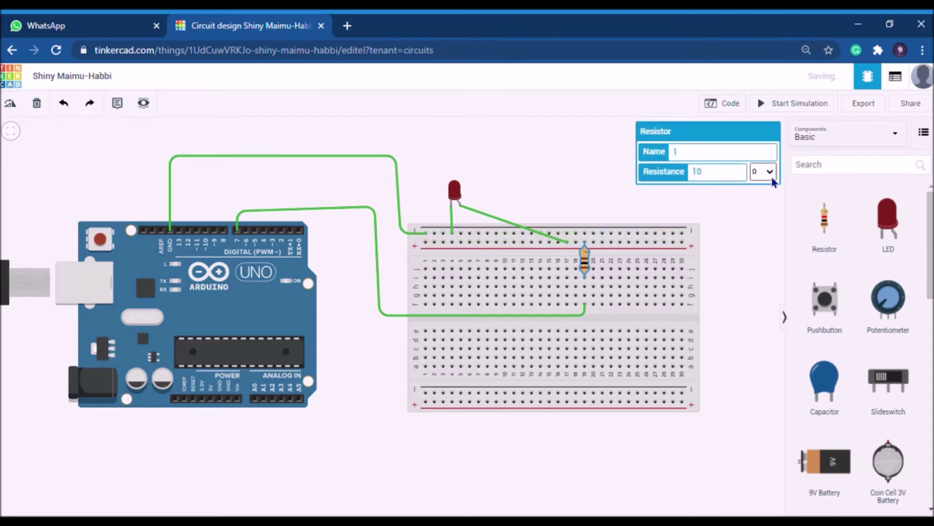
key("BackSpace")
left_click(766, 212)
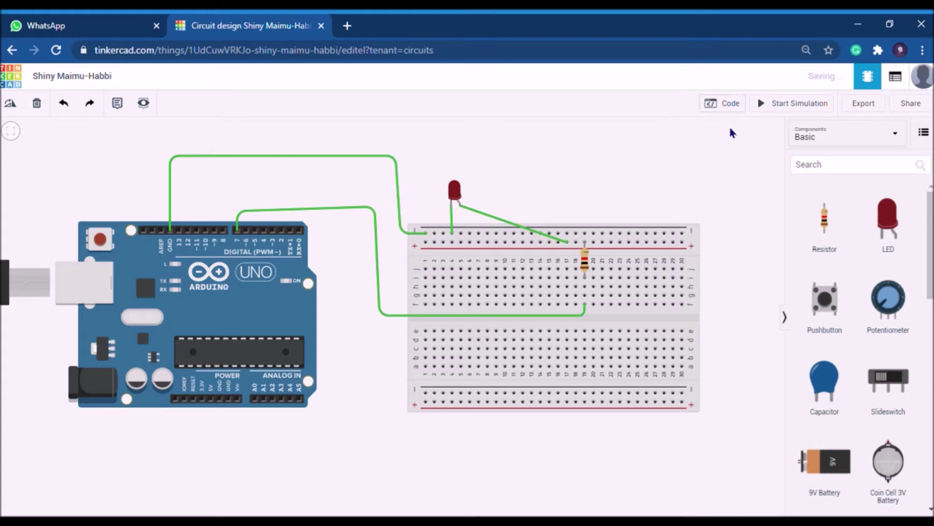
In the Blocks code editor, add a 'set pin 7 to LOW' block
left_click(738, 110)
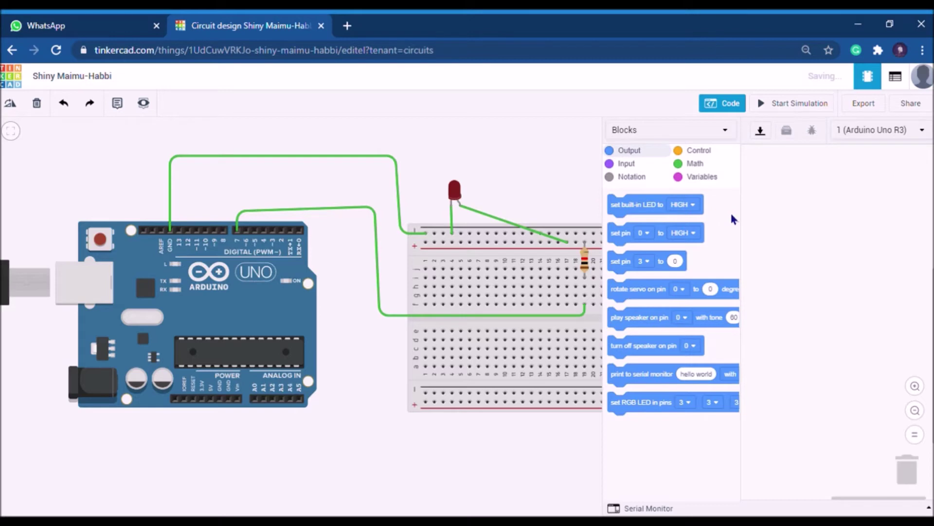
left_click_drag(627, 241, 795, 224)
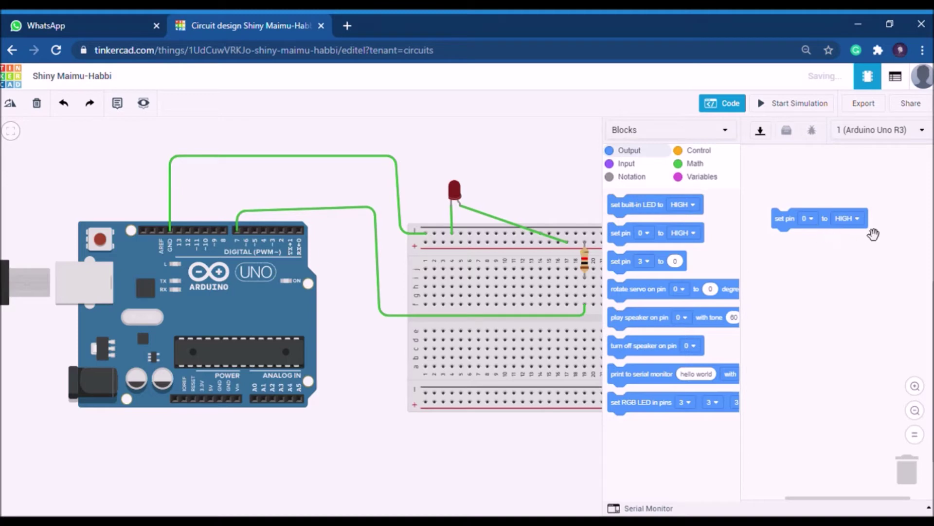
left_click(807, 223)
left_click(802, 332)
left_click_drag(834, 232, 844, 218)
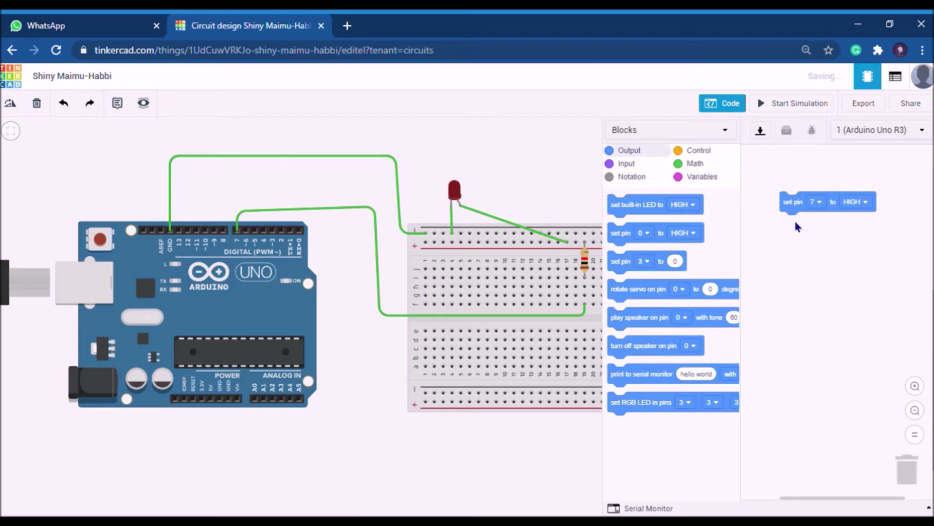
left_click(862, 202)
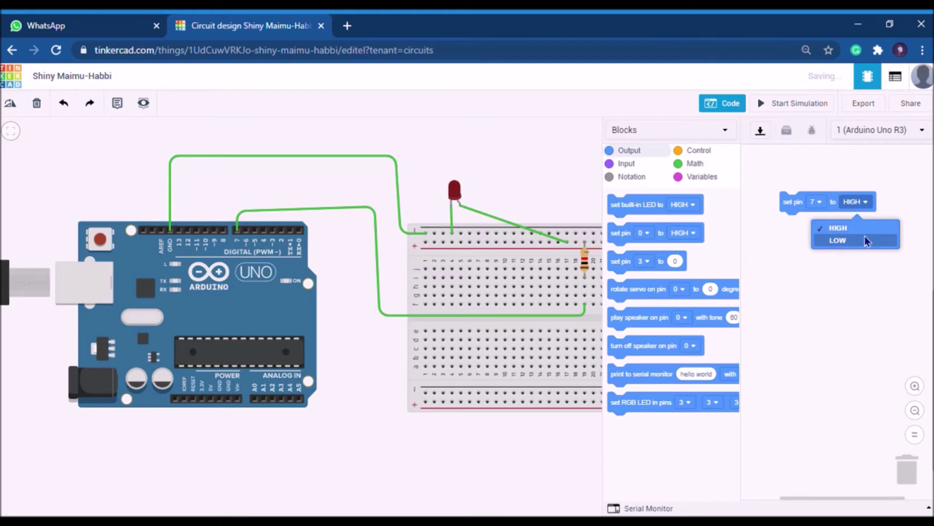
left_click(876, 241)
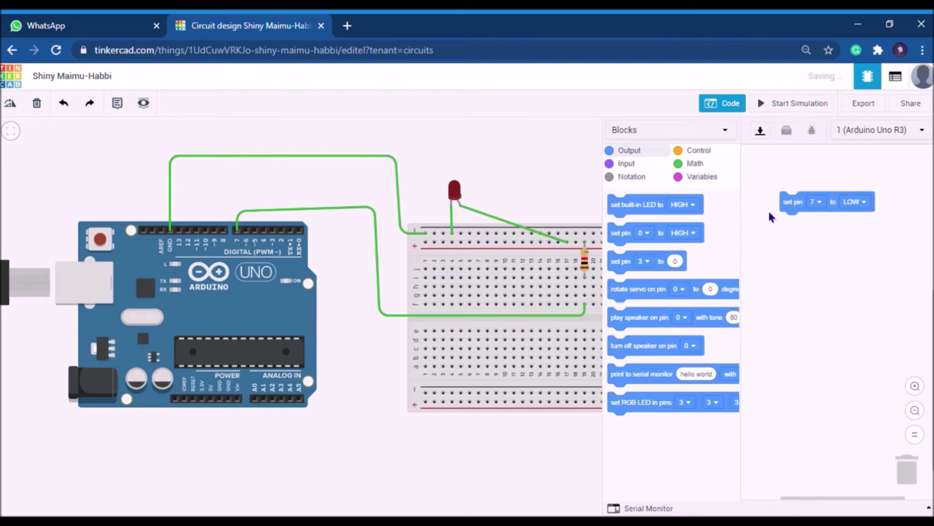
Stack a second 'set pin 7 to HIGH' block under the first
left_click_drag(625, 241, 830, 258)
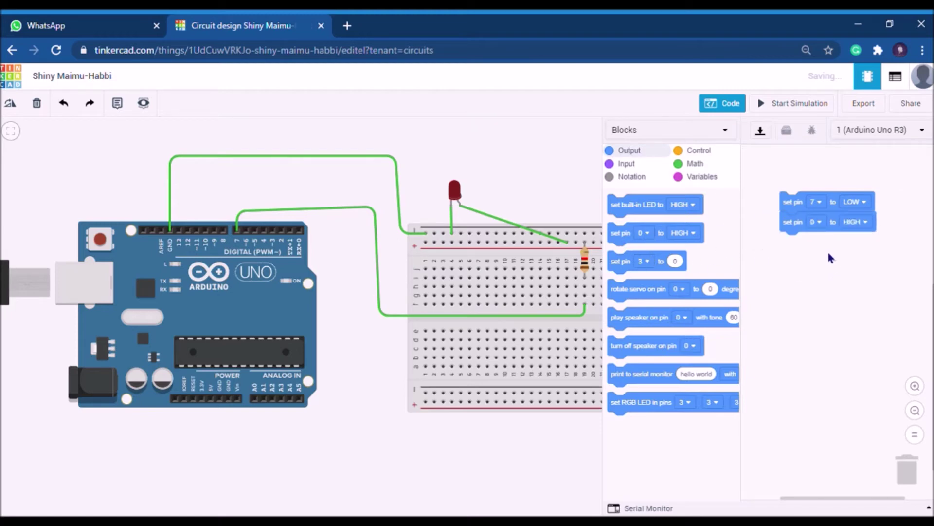
left_click(819, 222)
left_click(816, 331)
left_click_drag(796, 210, 785, 219)
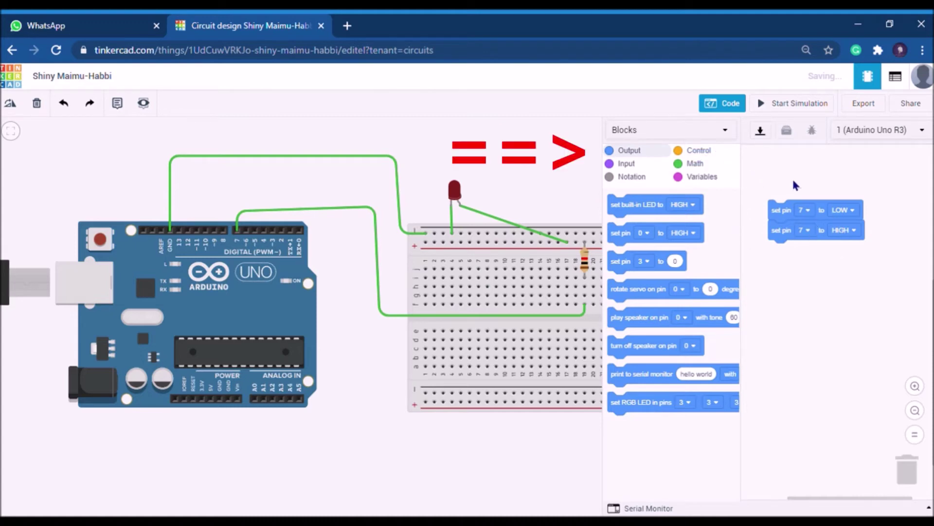
left_click(714, 153)
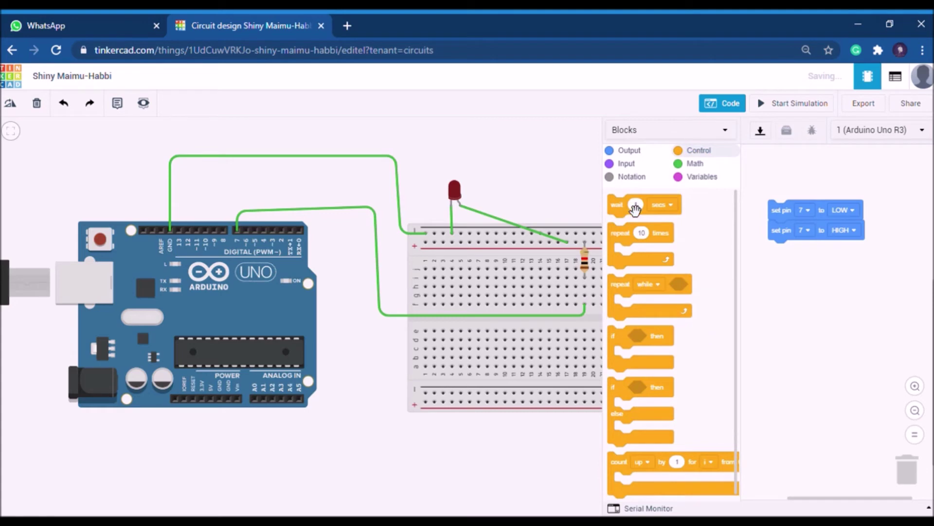
Insert a 'wait 1 secs' block between the LOW and HIGH pin blocks
left_click_drag(632, 218, 800, 301)
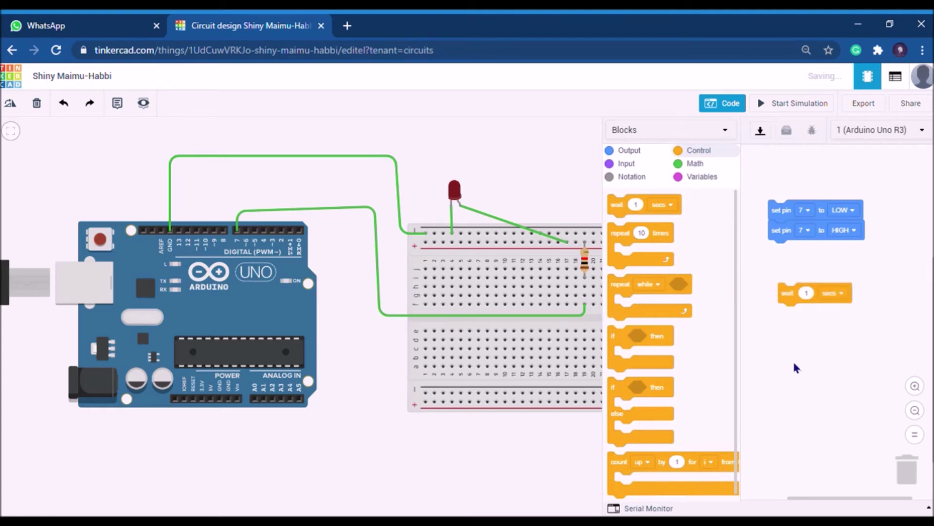
left_click_drag(800, 304, 801, 244)
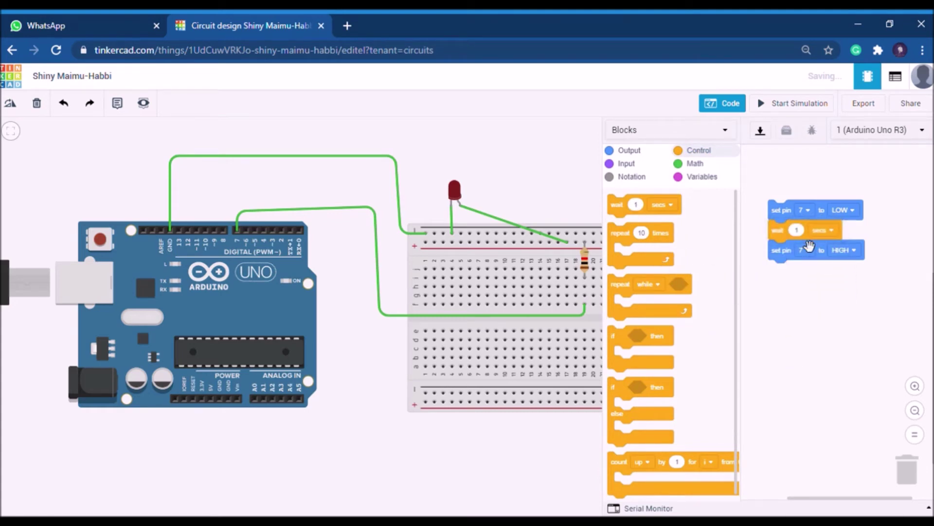
left_click(843, 250)
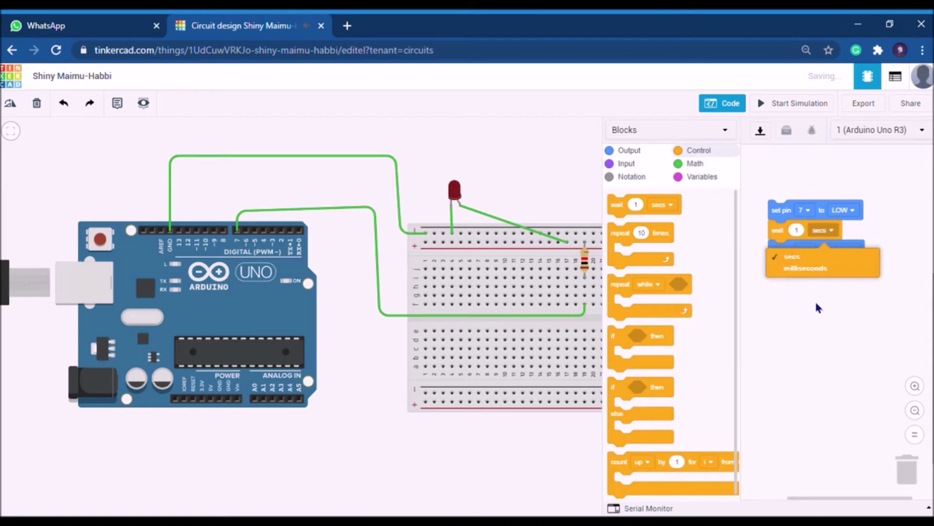
left_click(789, 276)
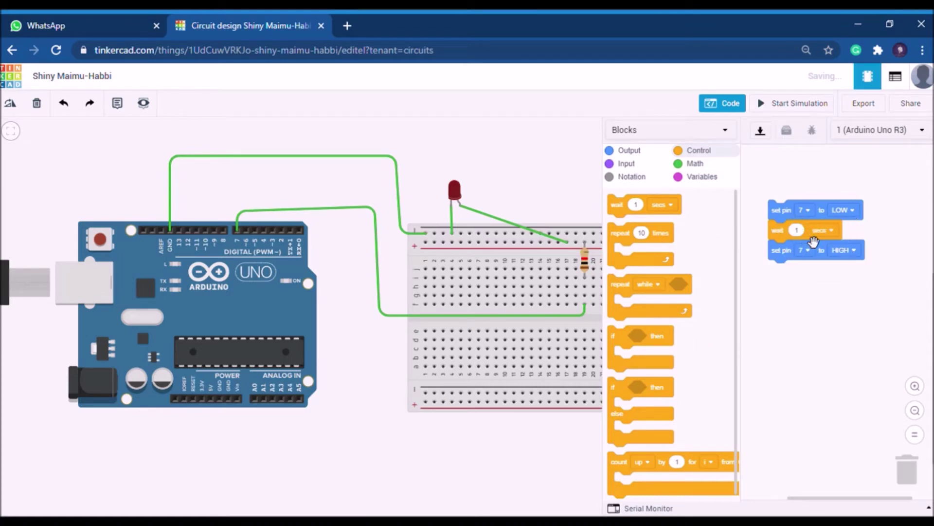
Snap another 'wait 1 secs' block under 'set pin 7 to HIGH'
left_click_drag(620, 208, 781, 277)
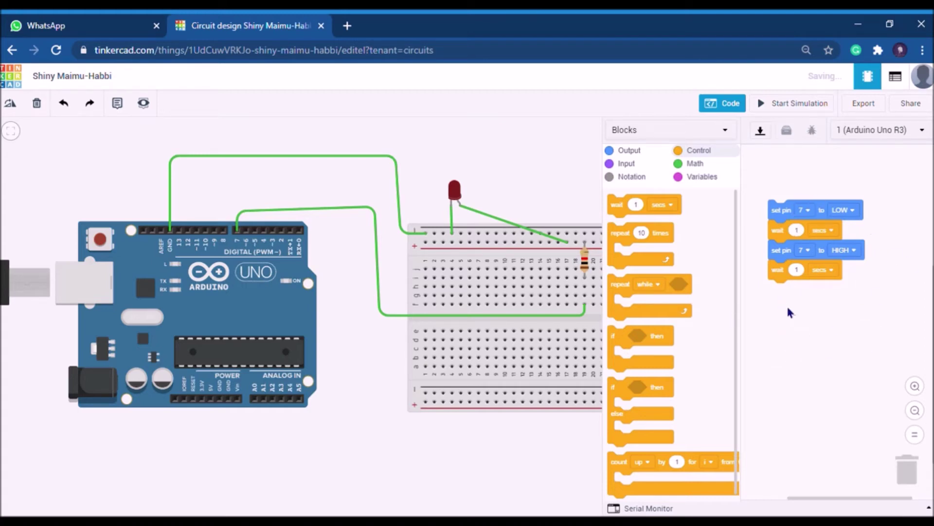
scroll(675, 411, "down", 1)
scroll(665, 392, "up", 1)
scroll(664, 391, "down", 1)
scroll(666, 390, "up", 1)
Start the simulation, set the resistor to 0.5 kΩ, then reopen the code panel
left_click(801, 108)
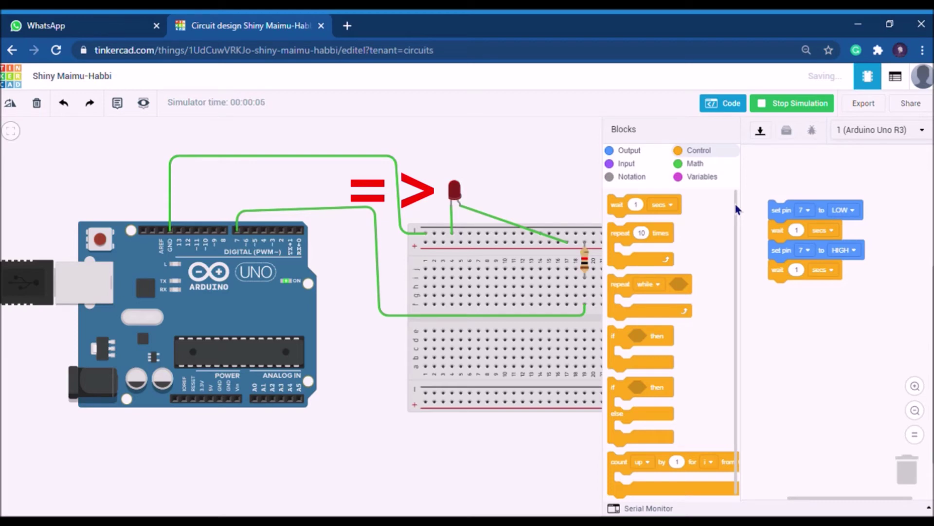
left_click(723, 103)
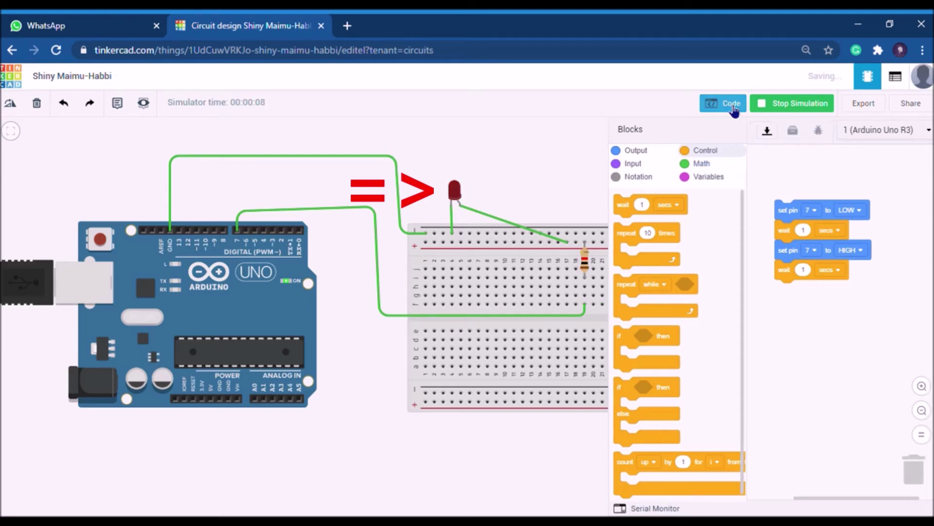
left_click(585, 262)
left_click(710, 181)
key("BackSpace")
type("0.5")
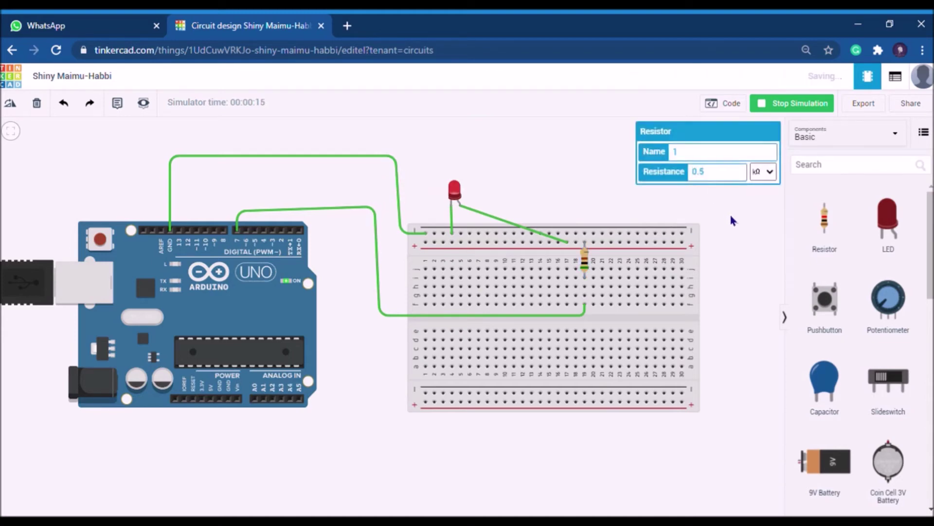
left_click(729, 212)
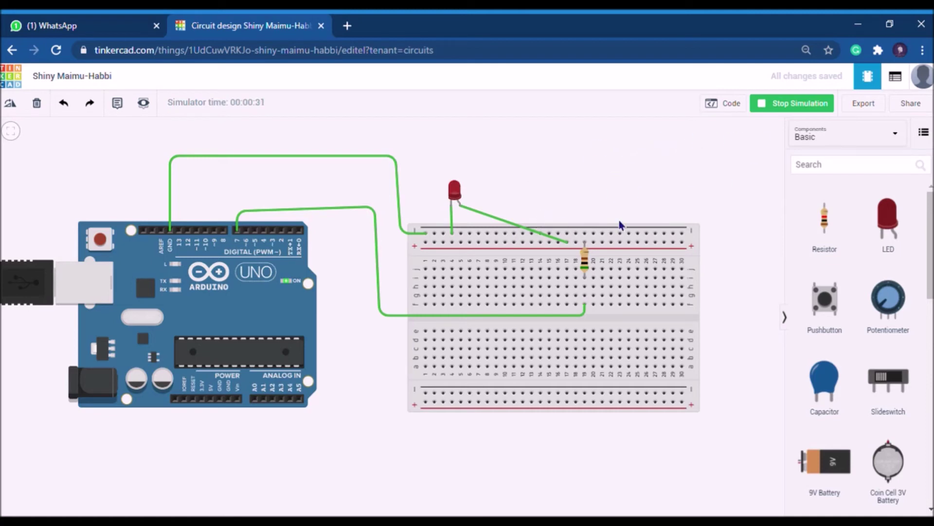
left_click(724, 107)
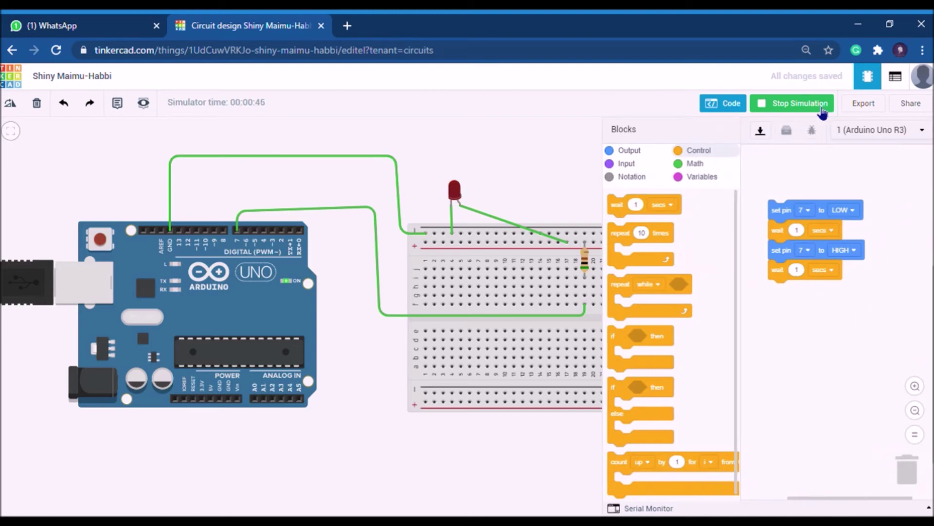
Stop the simulation and switch the code editor to Blocks + Text view
left_click(823, 111)
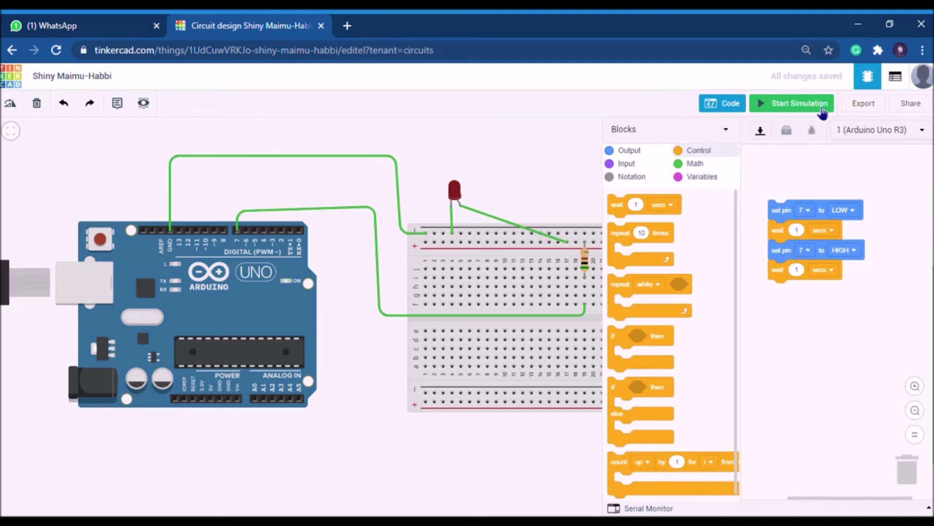
left_click(724, 131)
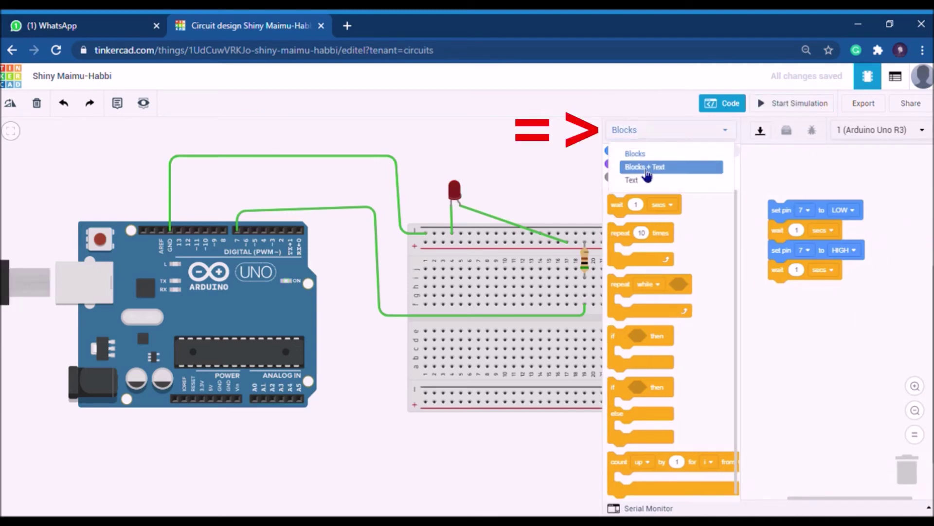
left_click(674, 167)
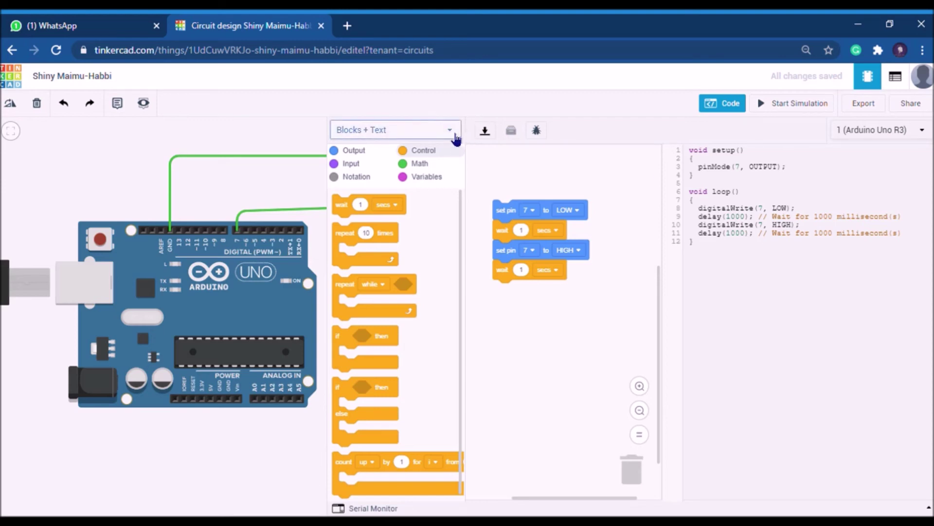
Change the code editor to Text-only mode and confirm the switch
left_click(450, 132)
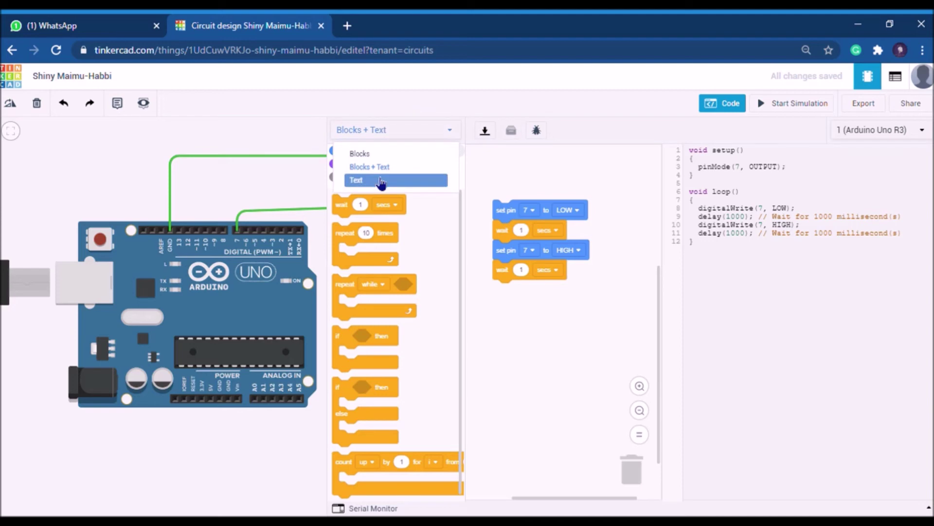
left_click(381, 181)
left_click(441, 190)
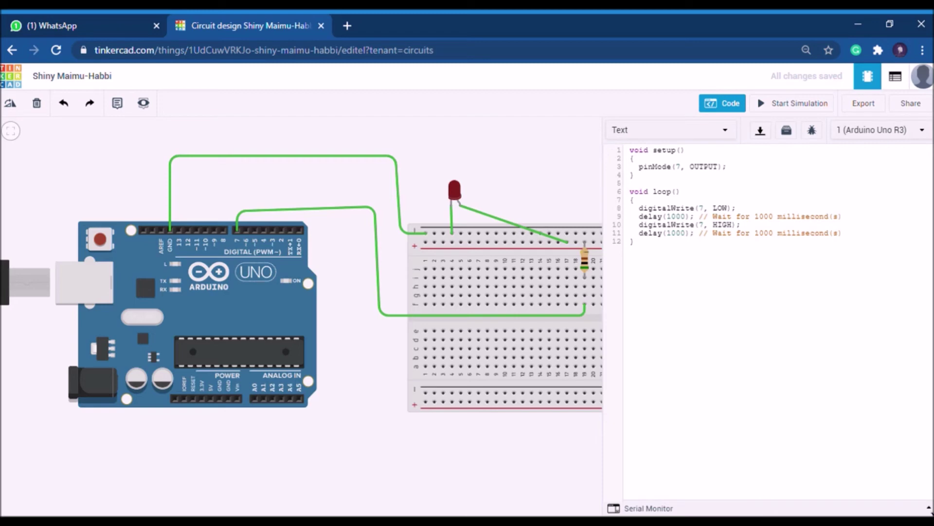
Expand the empty Serial Monitor panel beneath the pin 7 blink sketch
left_click(927, 508)
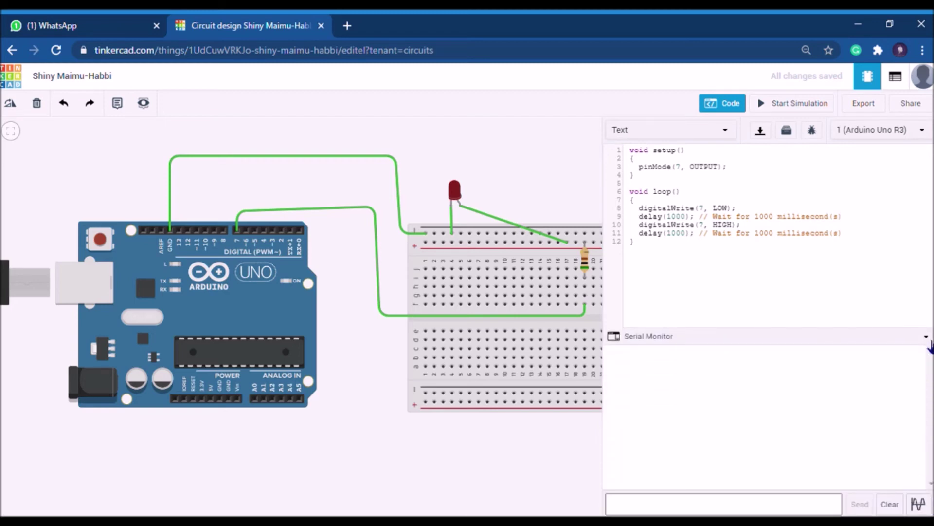
left_click(927, 340)
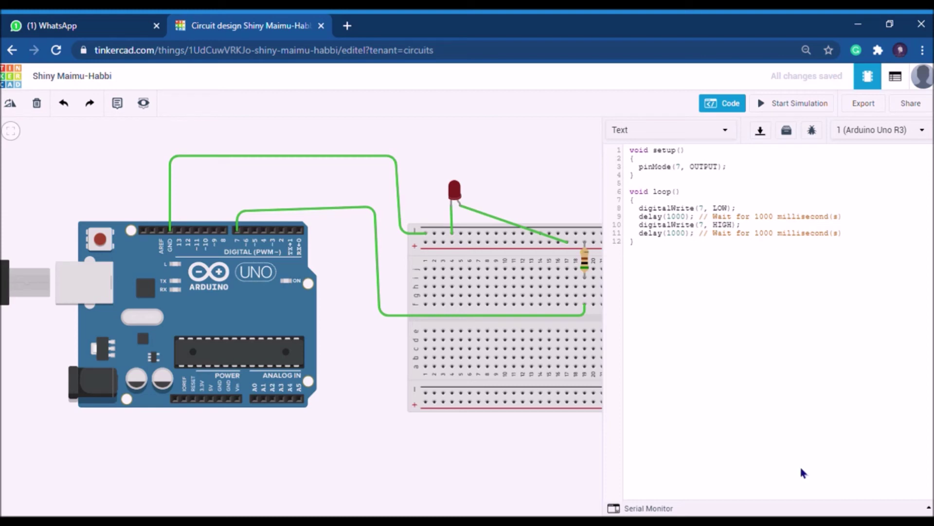
left_click(806, 509)
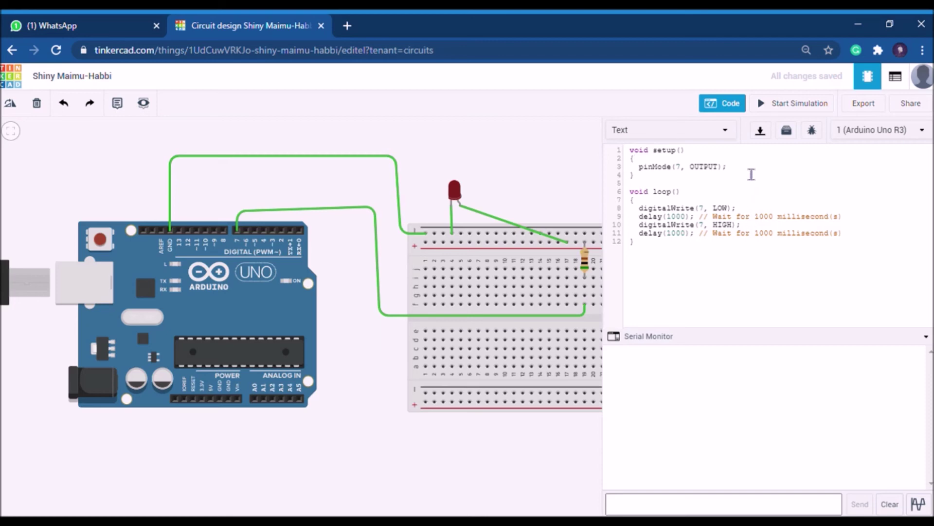
Add Serial.begin(9600); in setup and Serial.println("light off") after the first delay
key("Return")
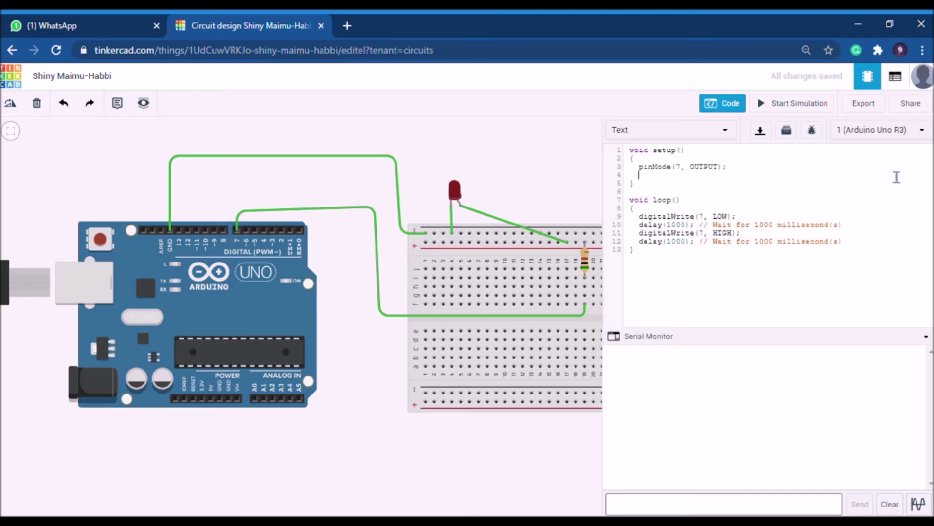
type("Serial.begin(9600")
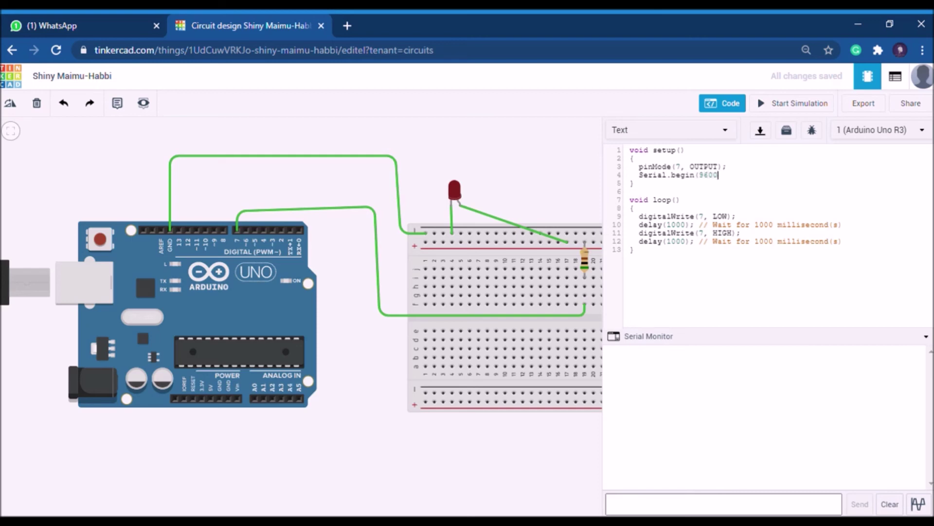
type(");")
key("Down")
key("Down")
key("Down")
key("Down")
key("Down")
key("Down")
key("End")
key("Return")
key("Return")
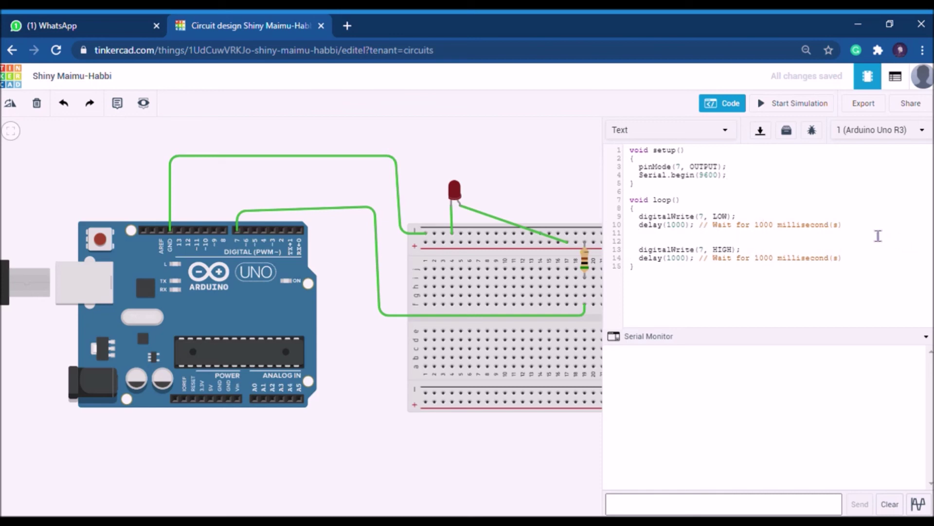
type("Serial.print(")
key("Left")
type("ln")
key("Right")
type("\"light ")
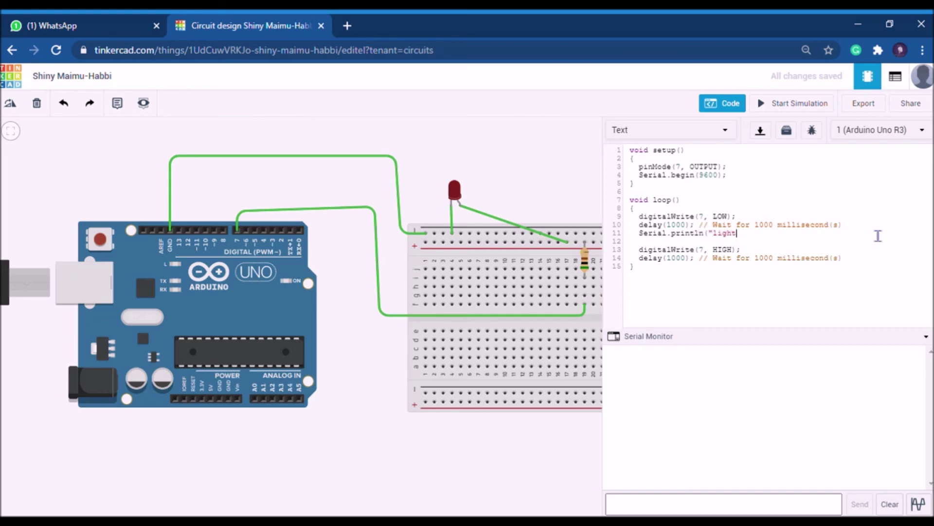
type("off\")")
Add Serial.print("lights on"); after the HIGH write and start the simulation
key("Down")
key("Down")
key("Return")
type("Serial.print")
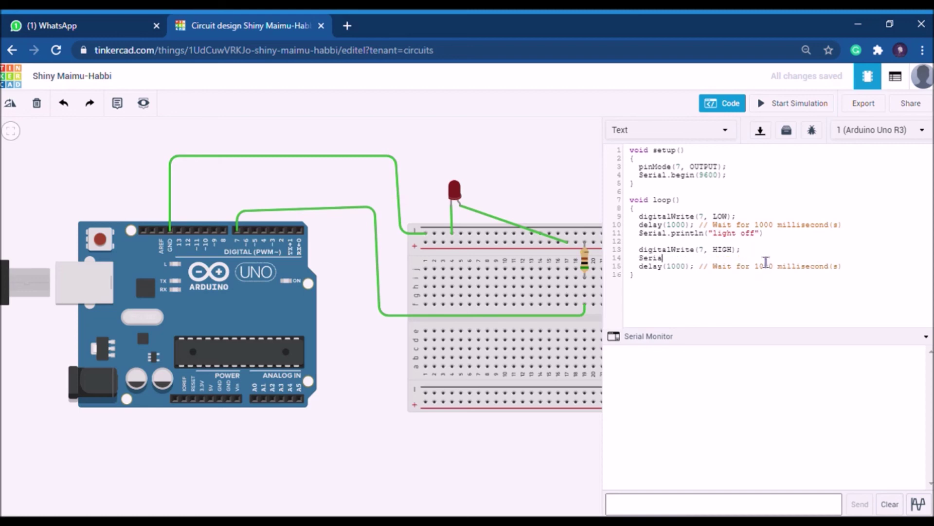
type("(\"lights on\")")
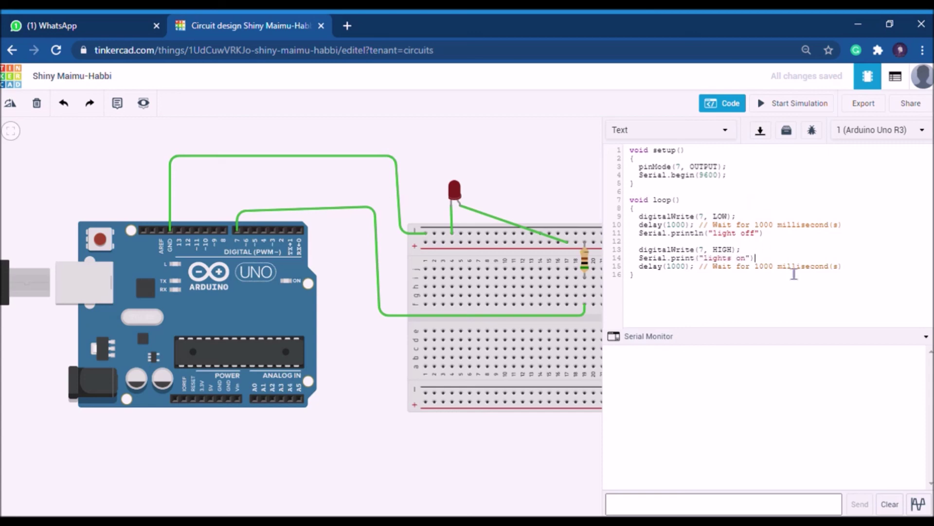
type(";")
left_click(794, 106)
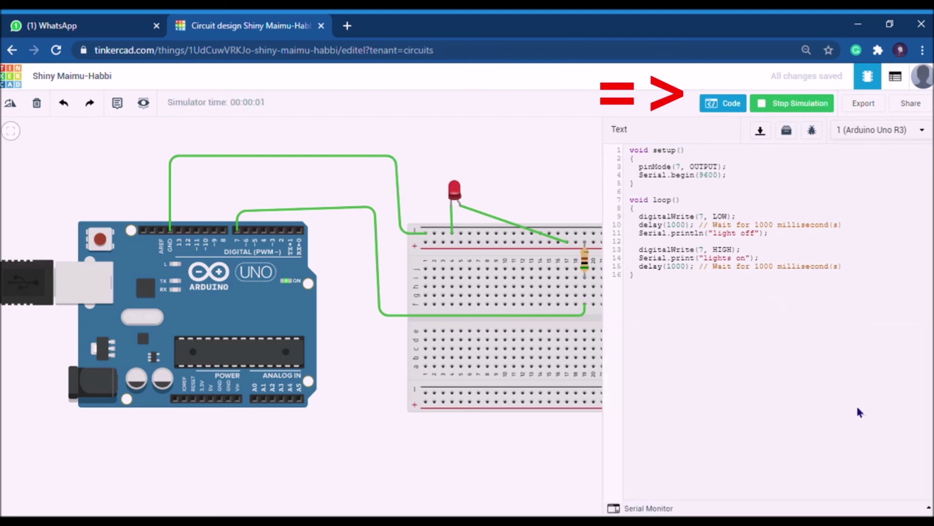
Watch the Serial Monitor log alternating "light off" and "lights on" lines
left_click(907, 510)
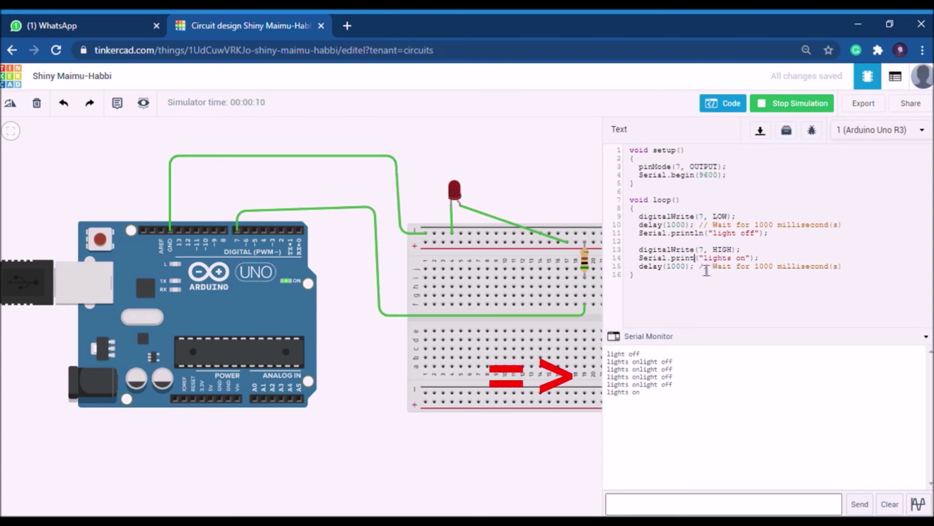
left_click(925, 337)
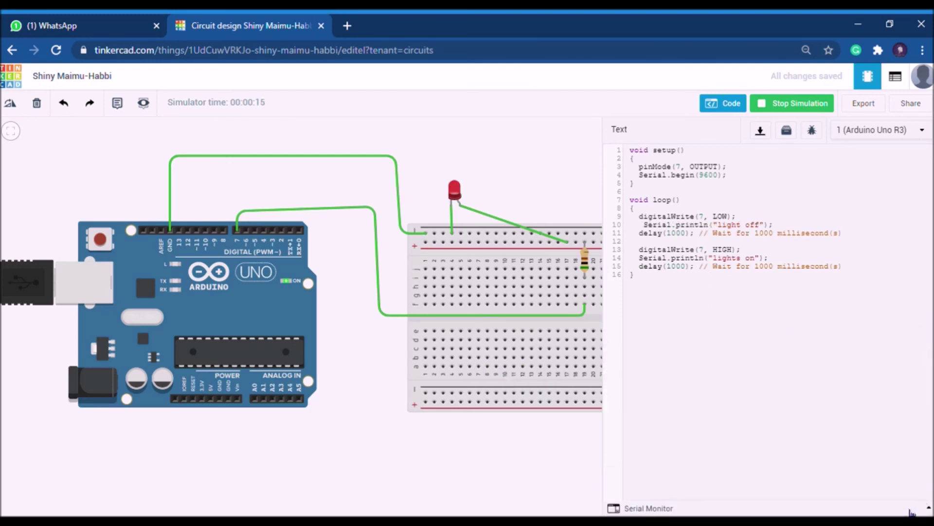
left_click(911, 511)
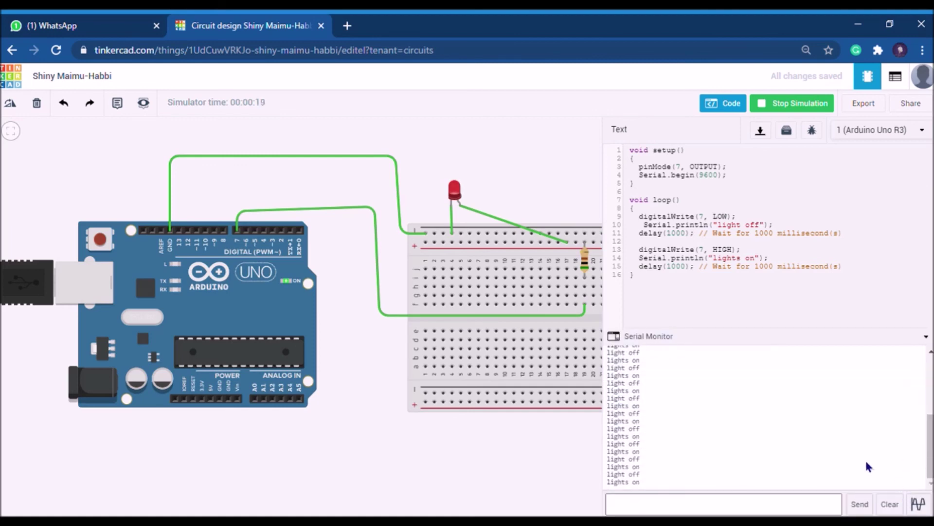
left_click(892, 339)
left_click(883, 506)
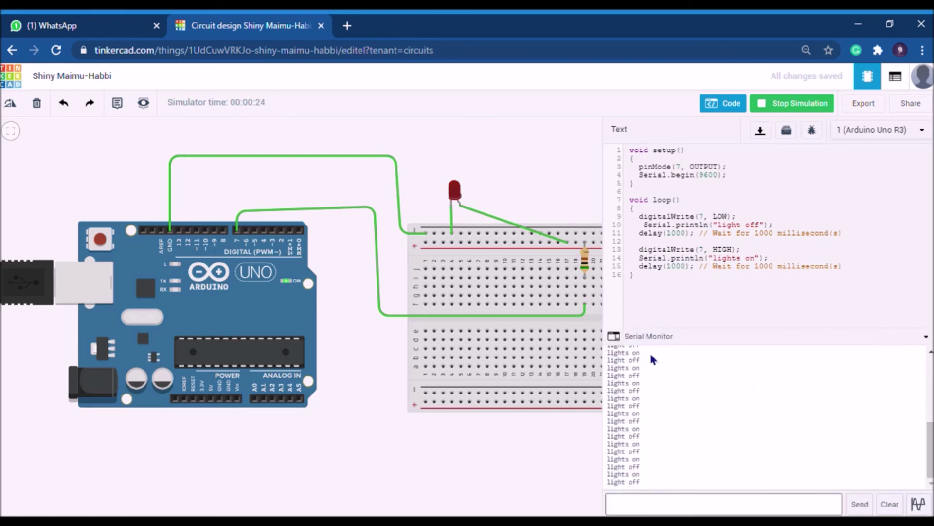